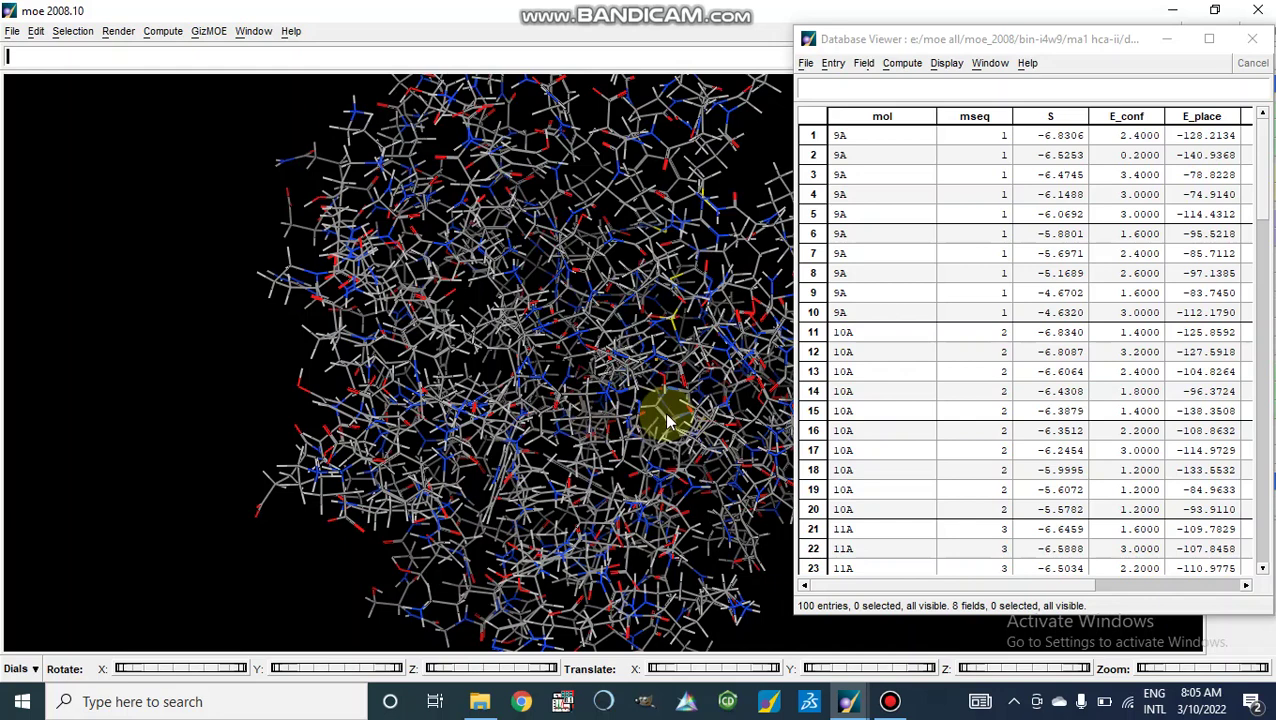
Review the docking score and energy columns for the docked poses in the database table.
click(877, 259)
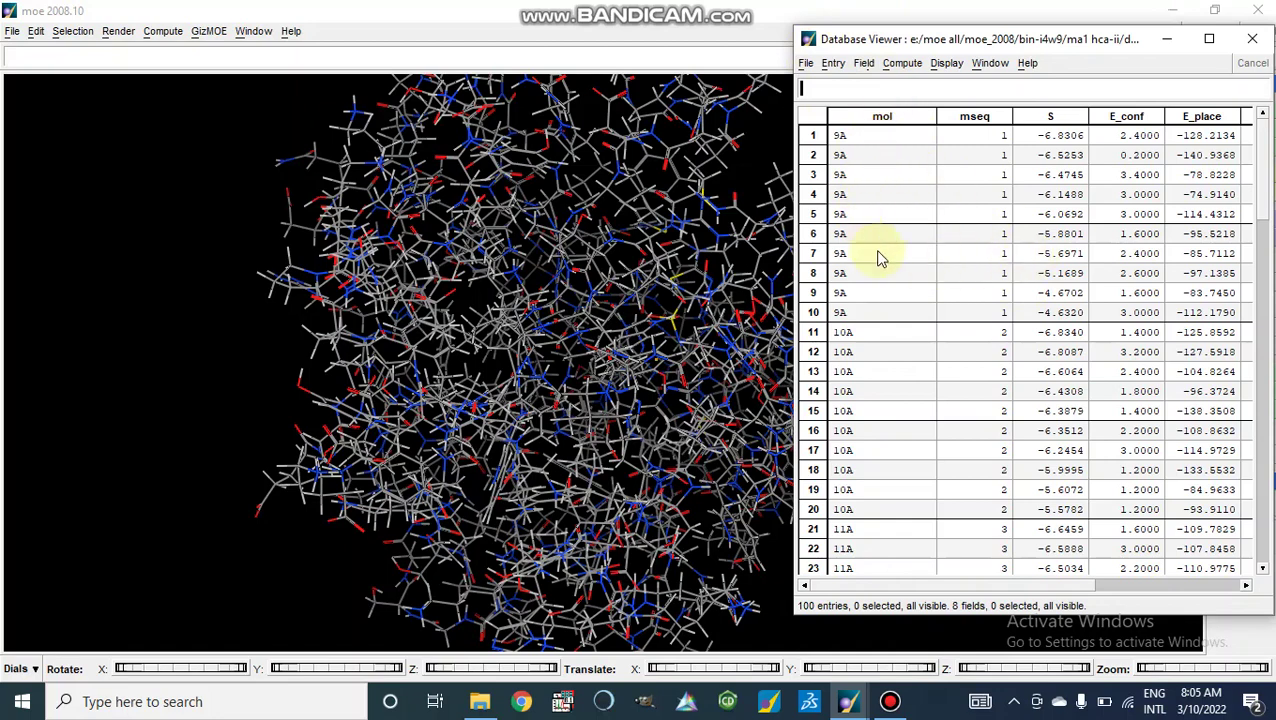
mouse_move(1265, 182)
mouse_down()
mouse_move(1269, 296)
mouse_move(1268, 163)
mouse_up()
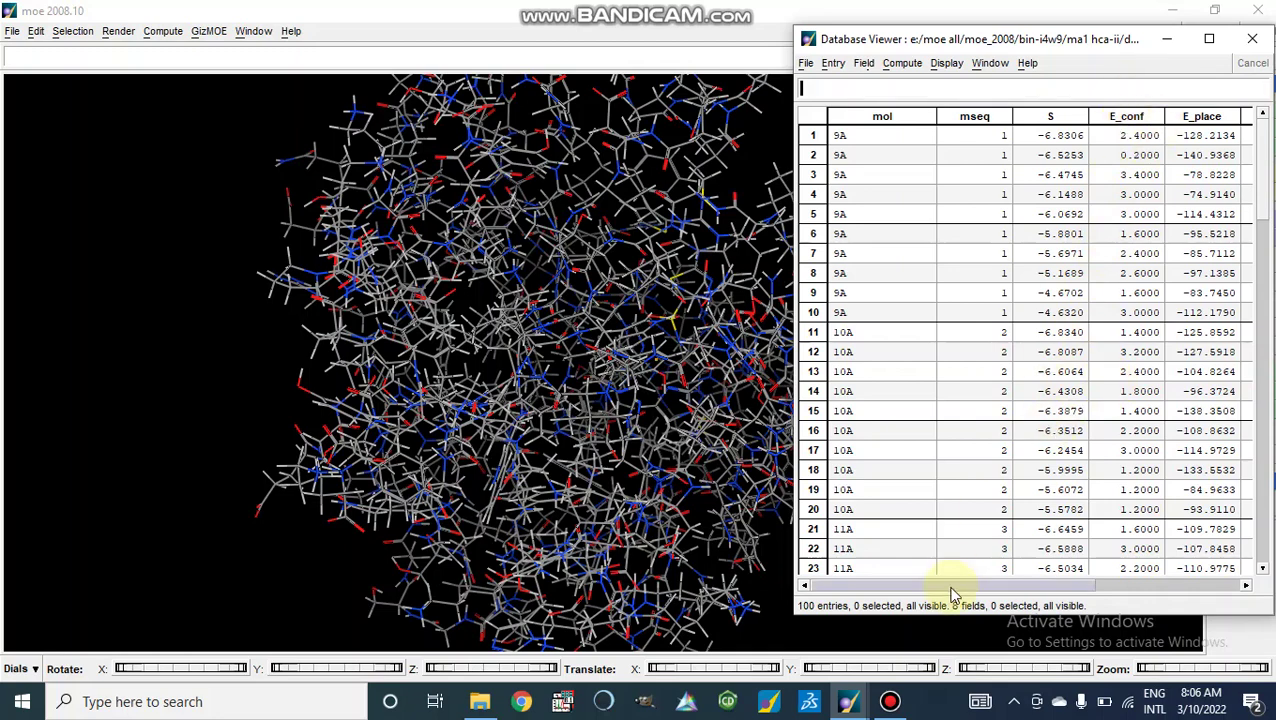
drag(953, 591, 1030, 590)
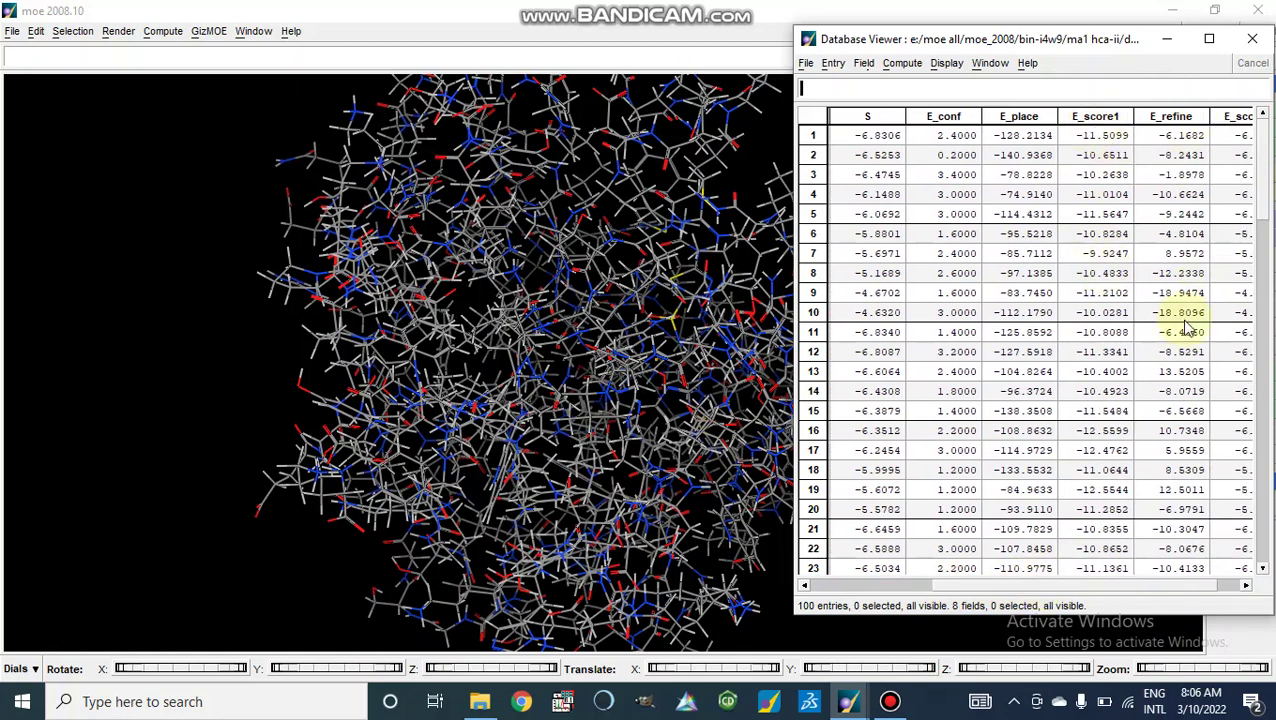
drag(955, 587, 832, 600)
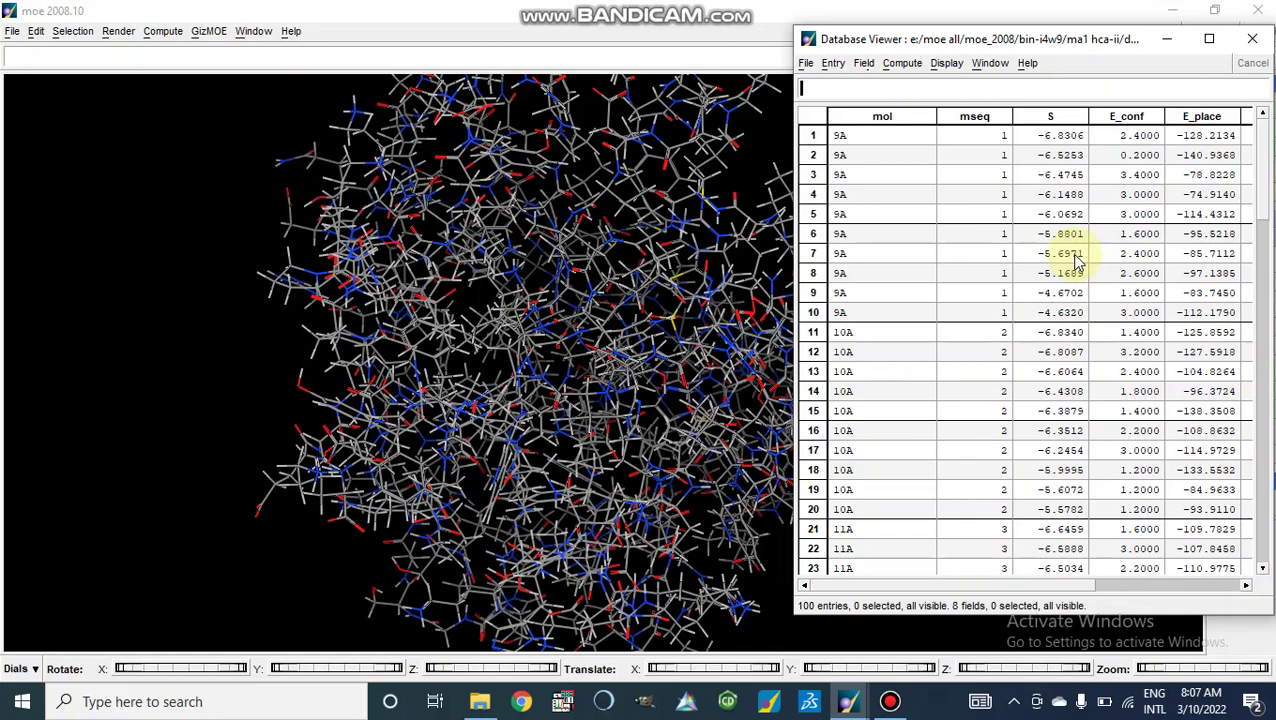
click(760, 250)
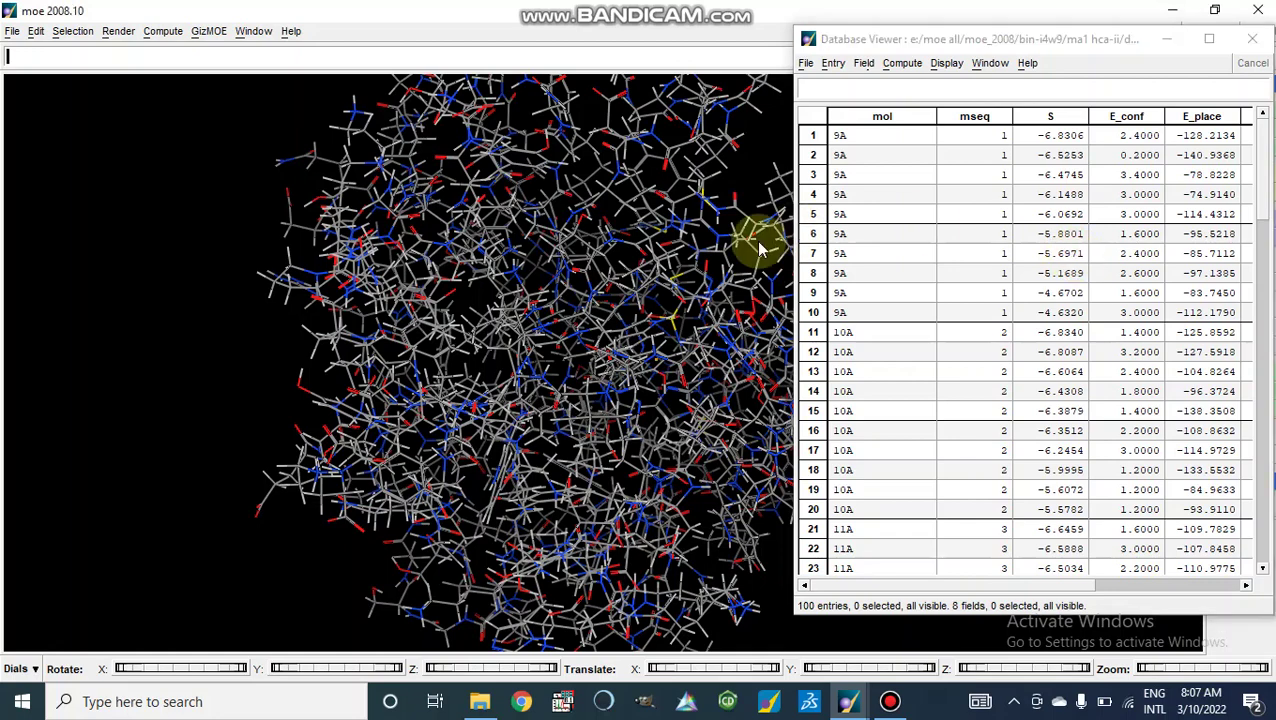
Open the Database Browser for dock1.mdb to step through its docked poses.
click(874, 119)
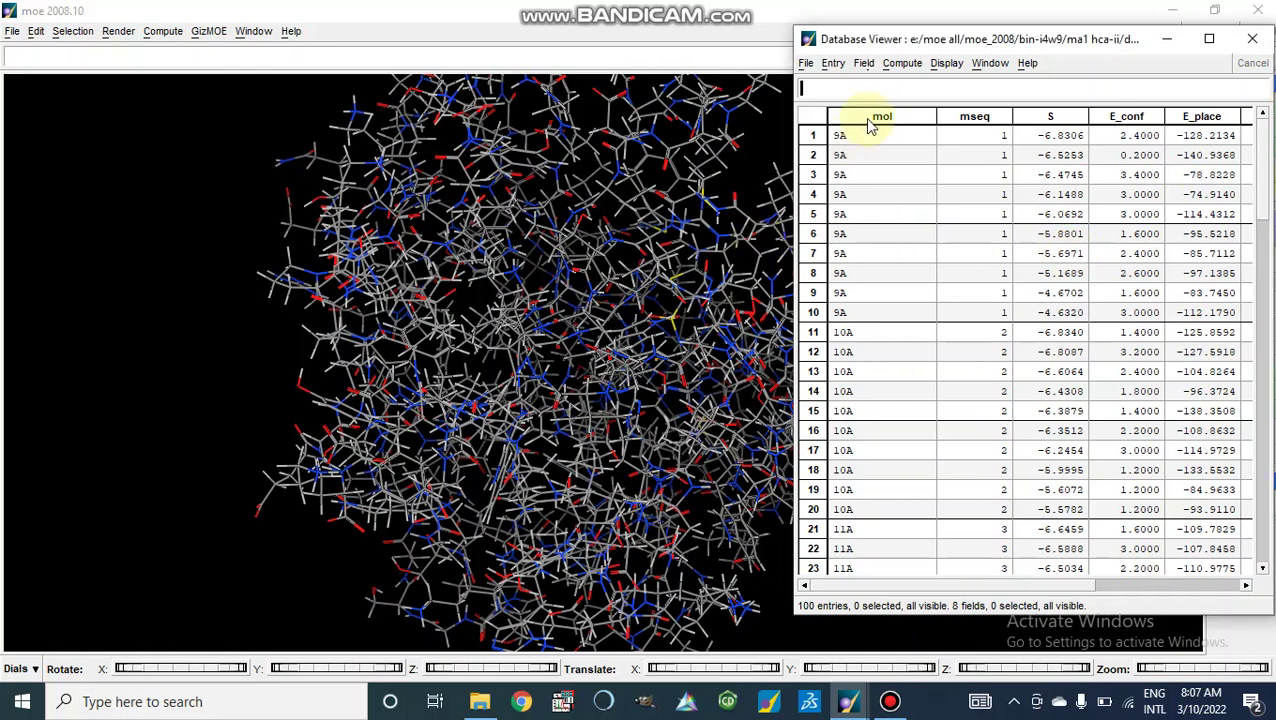
click(805, 63)
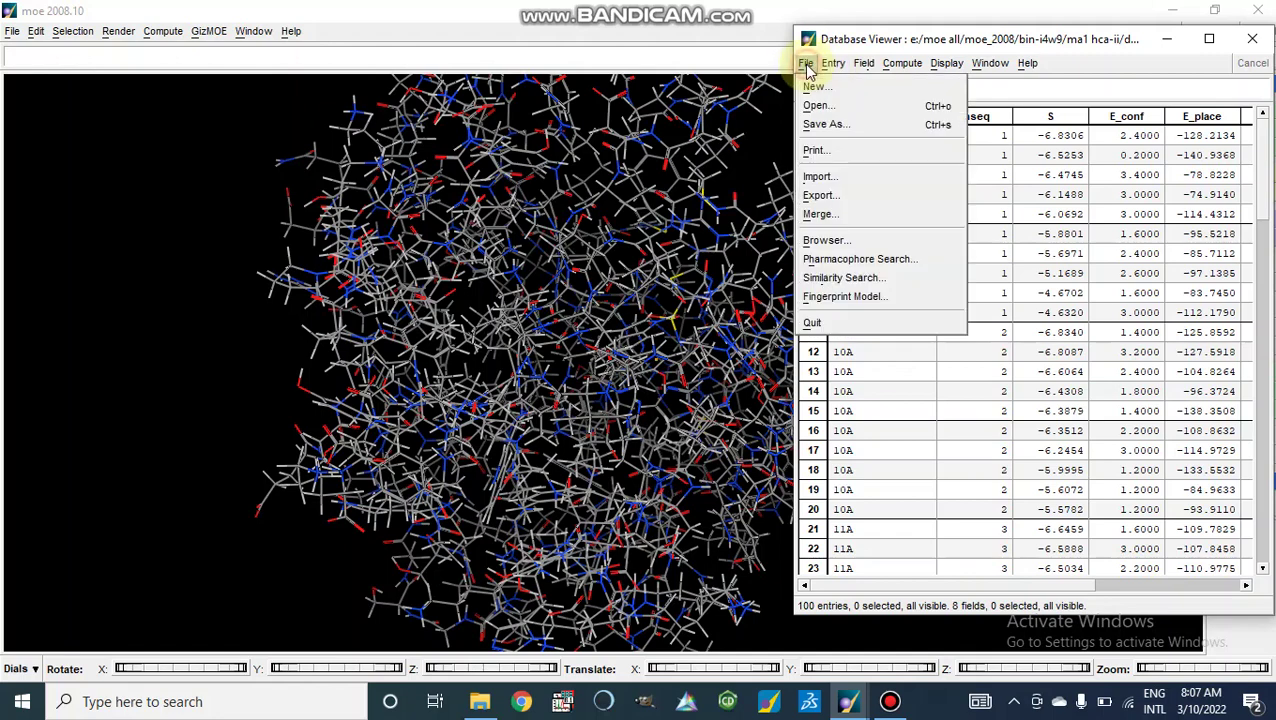
click(837, 242)
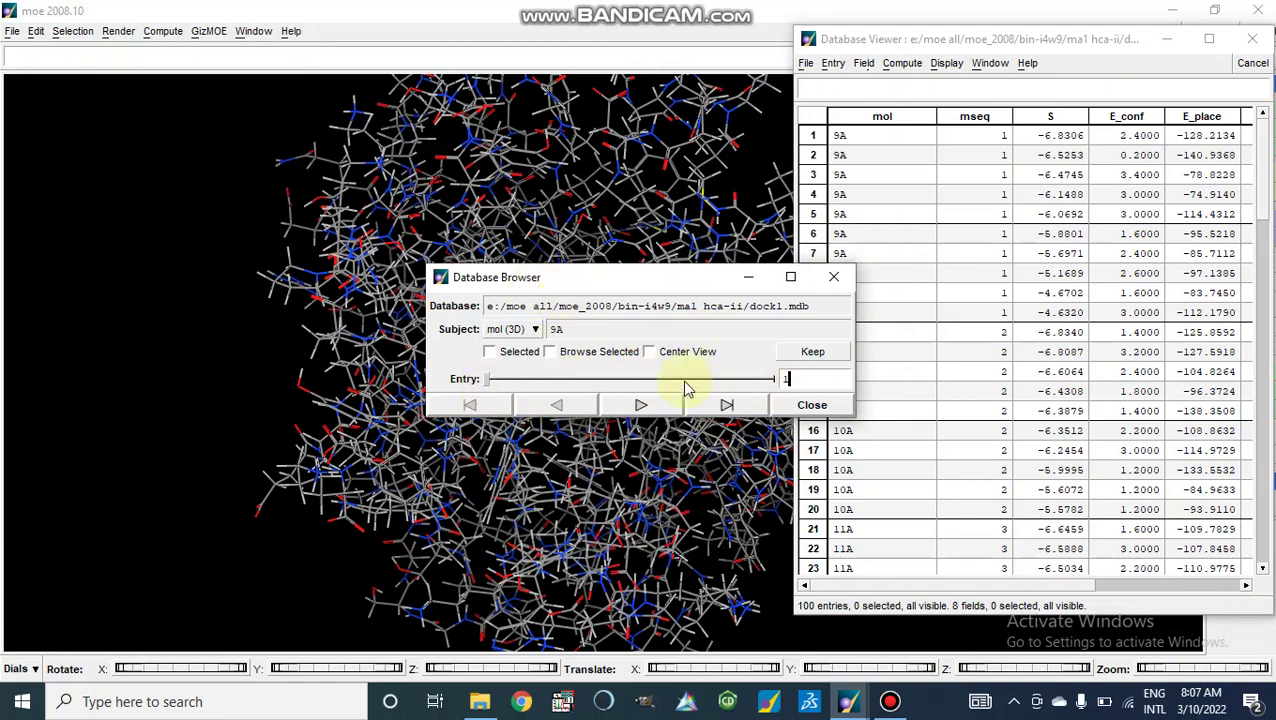
Show the Ligand Interactions diagram in a maximized window and place the Database Browser beside the diagram.
click(173, 58)
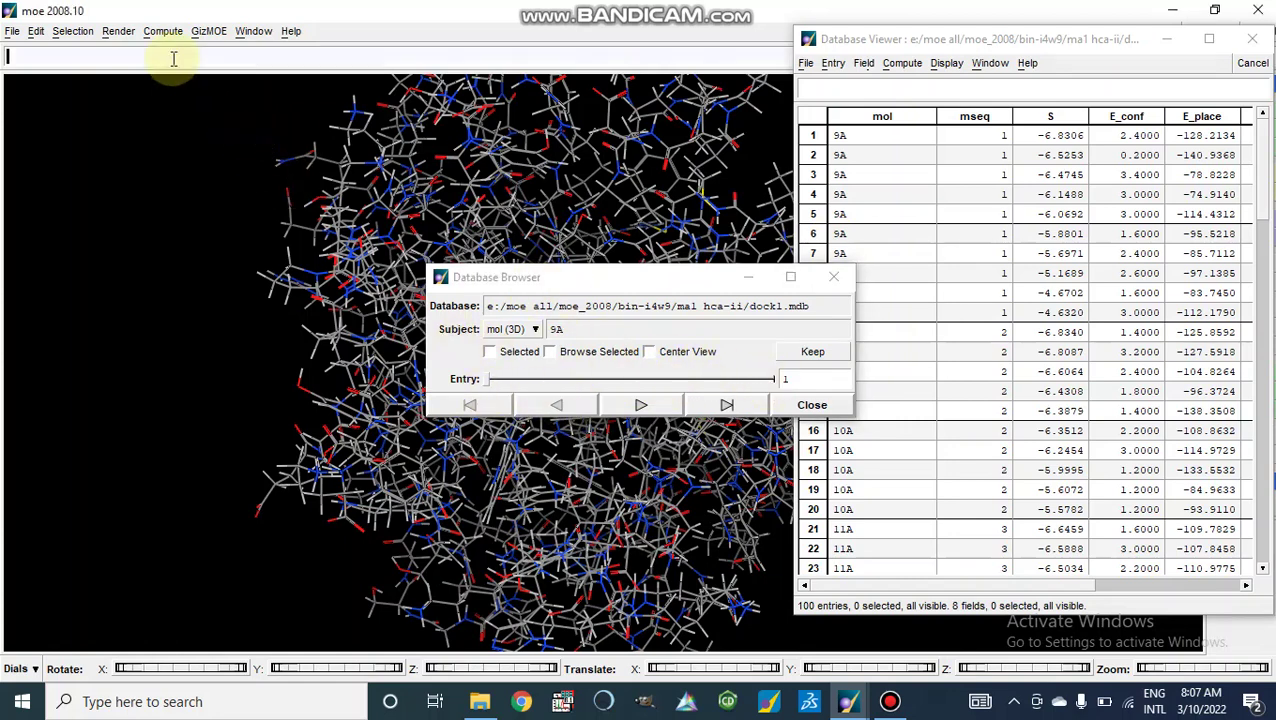
click(163, 33)
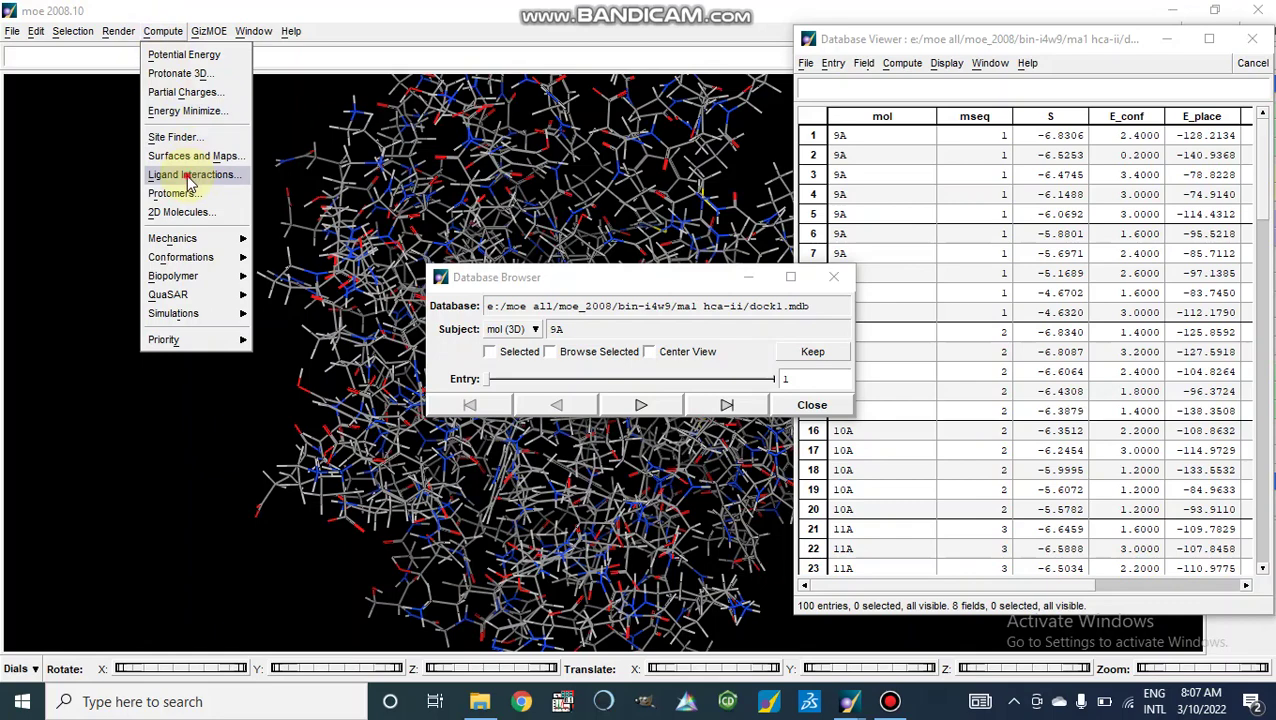
click(188, 177)
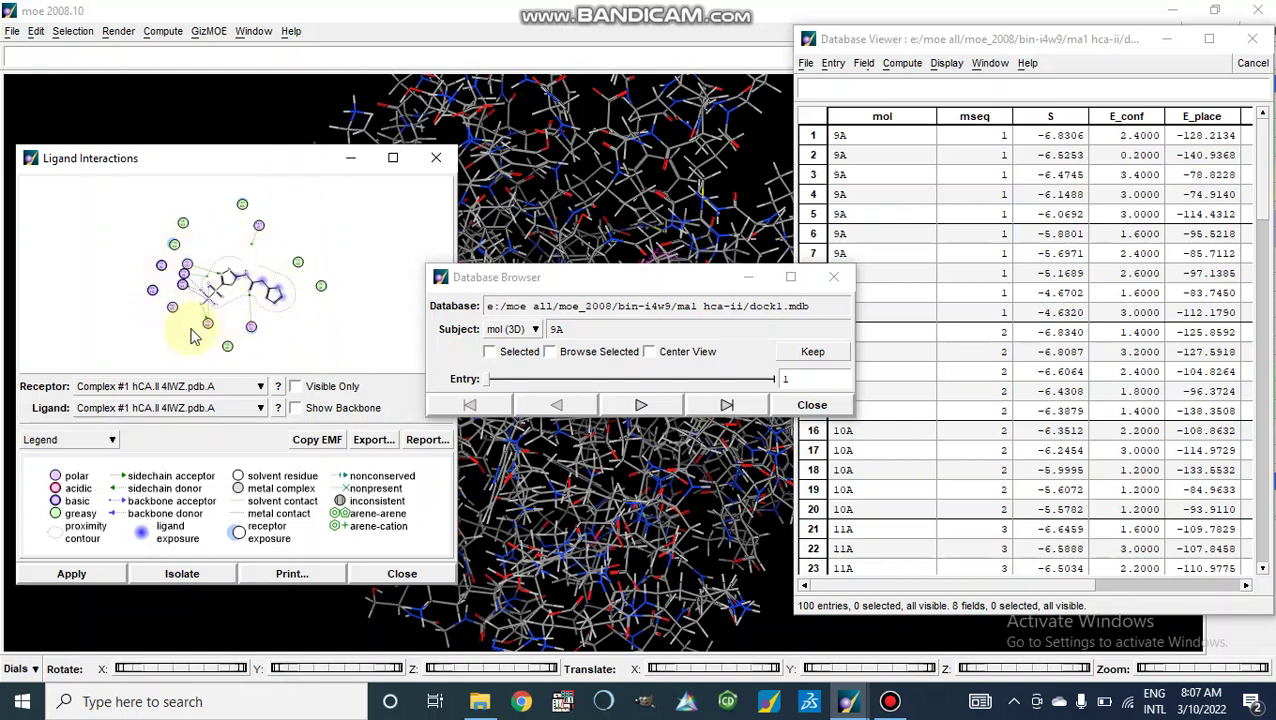
click(390, 163)
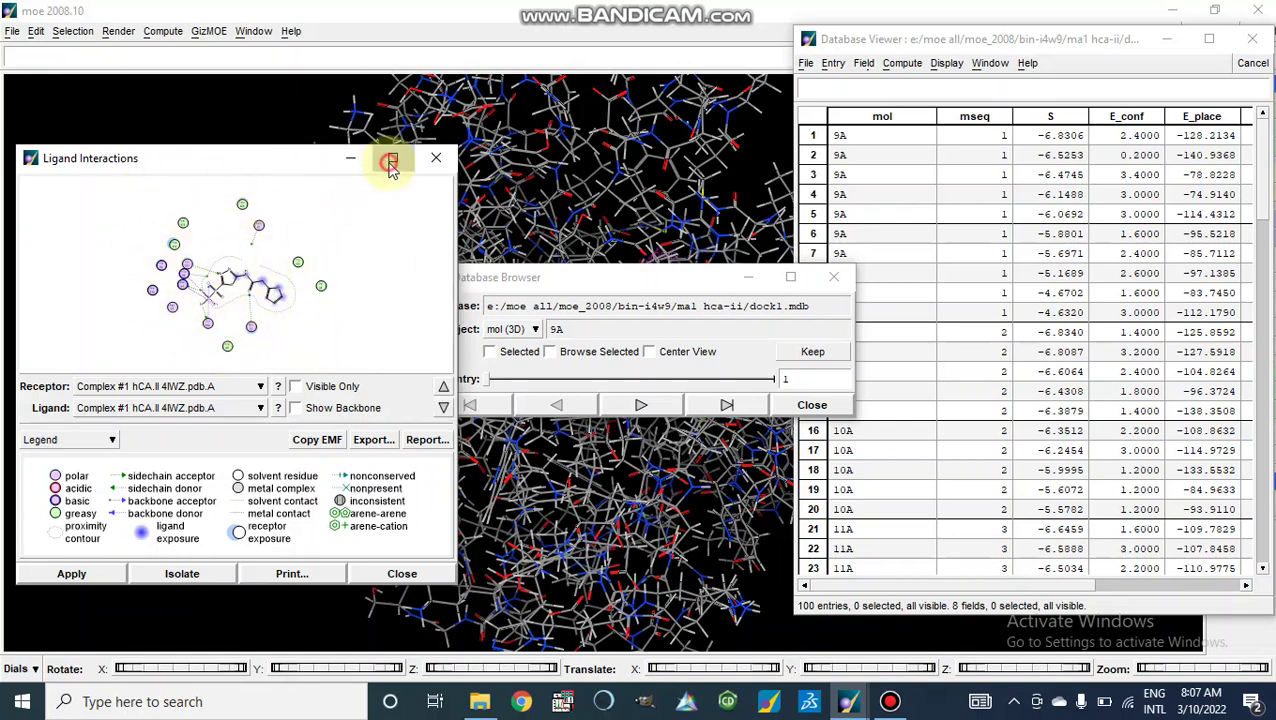
click(679, 284)
drag(679, 284, 1049, 271)
click(455, 382)
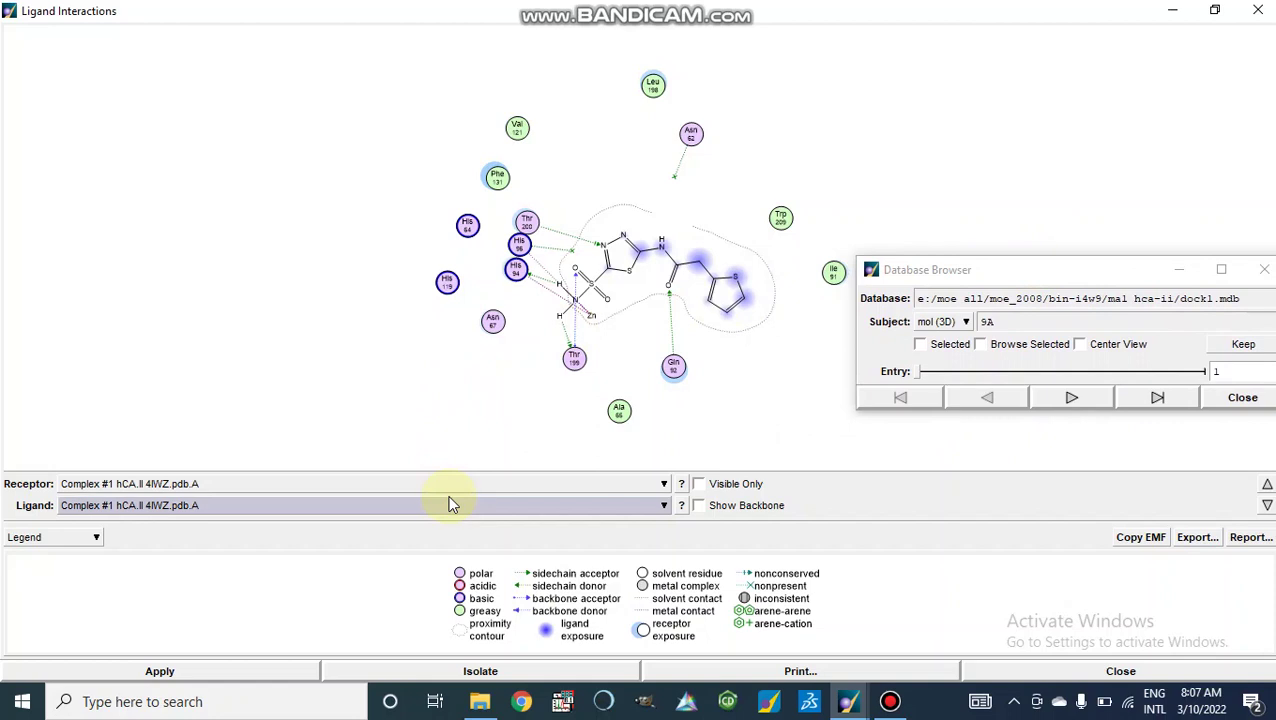
Set the ligand to Browser Atoms and redraw the interaction diagram for the 9A pose at entry 1.
click(470, 513)
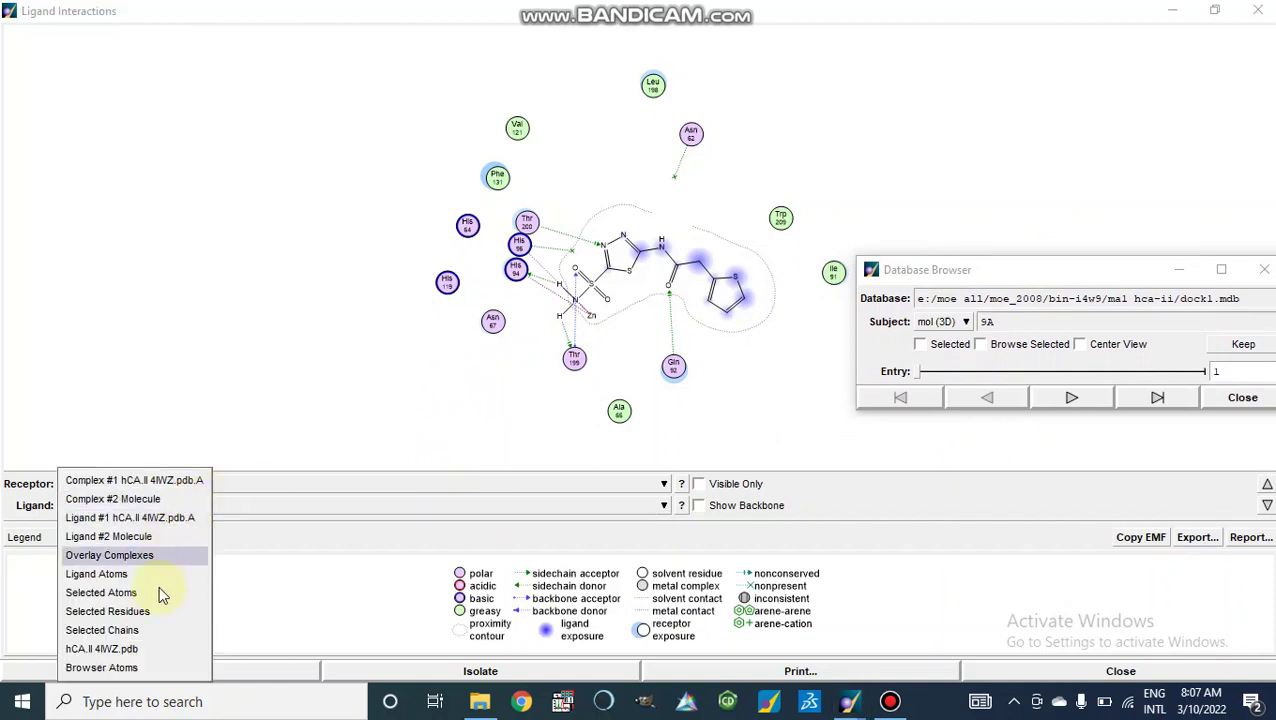
click(133, 667)
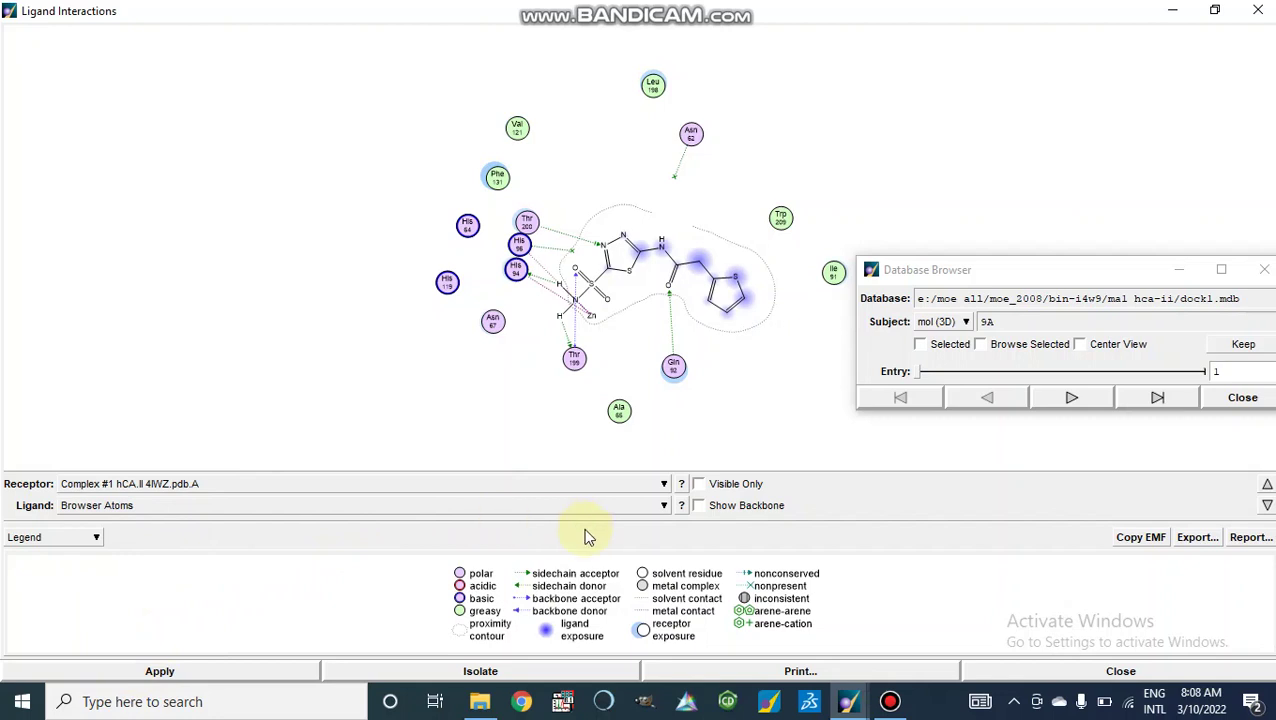
click(176, 676)
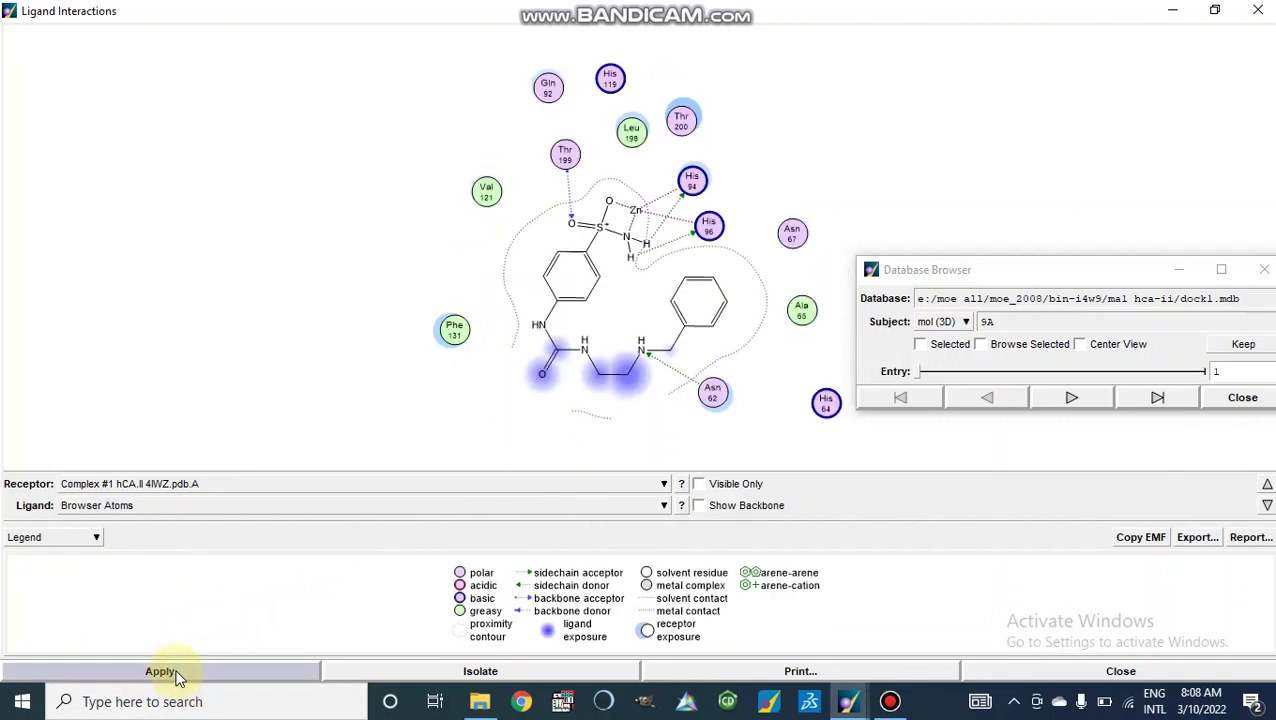
click(882, 374)
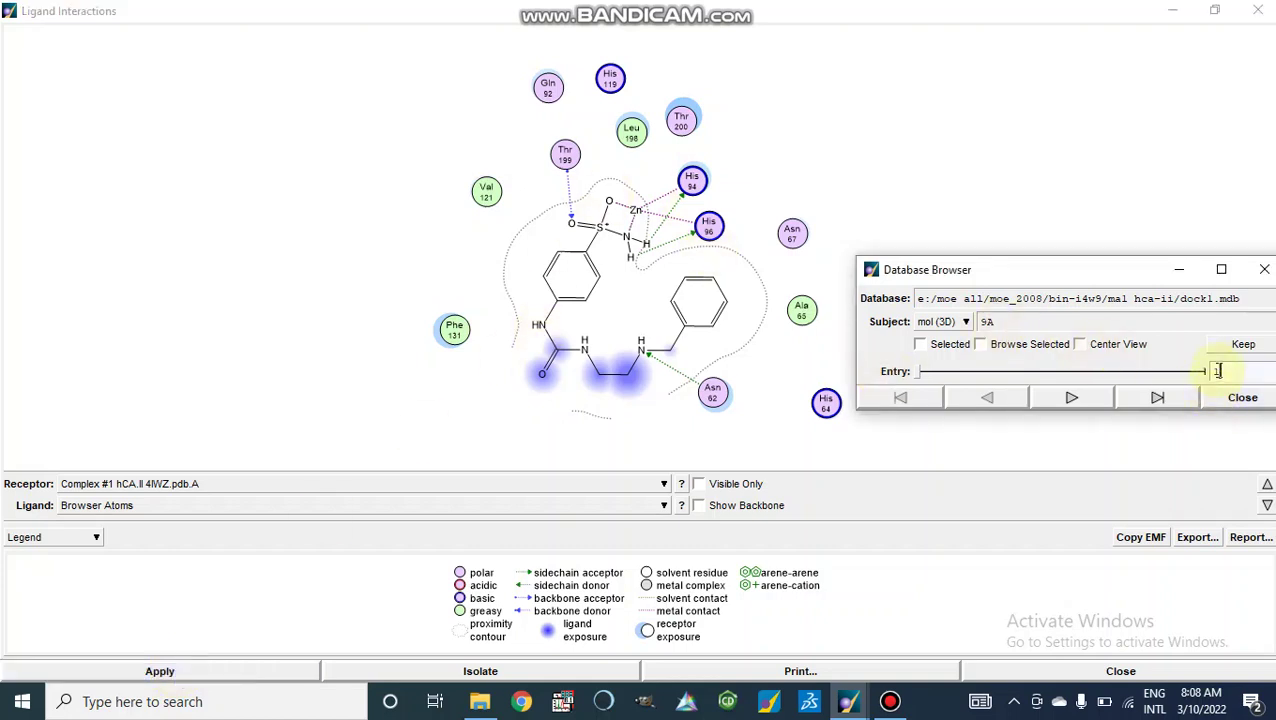
click(828, 362)
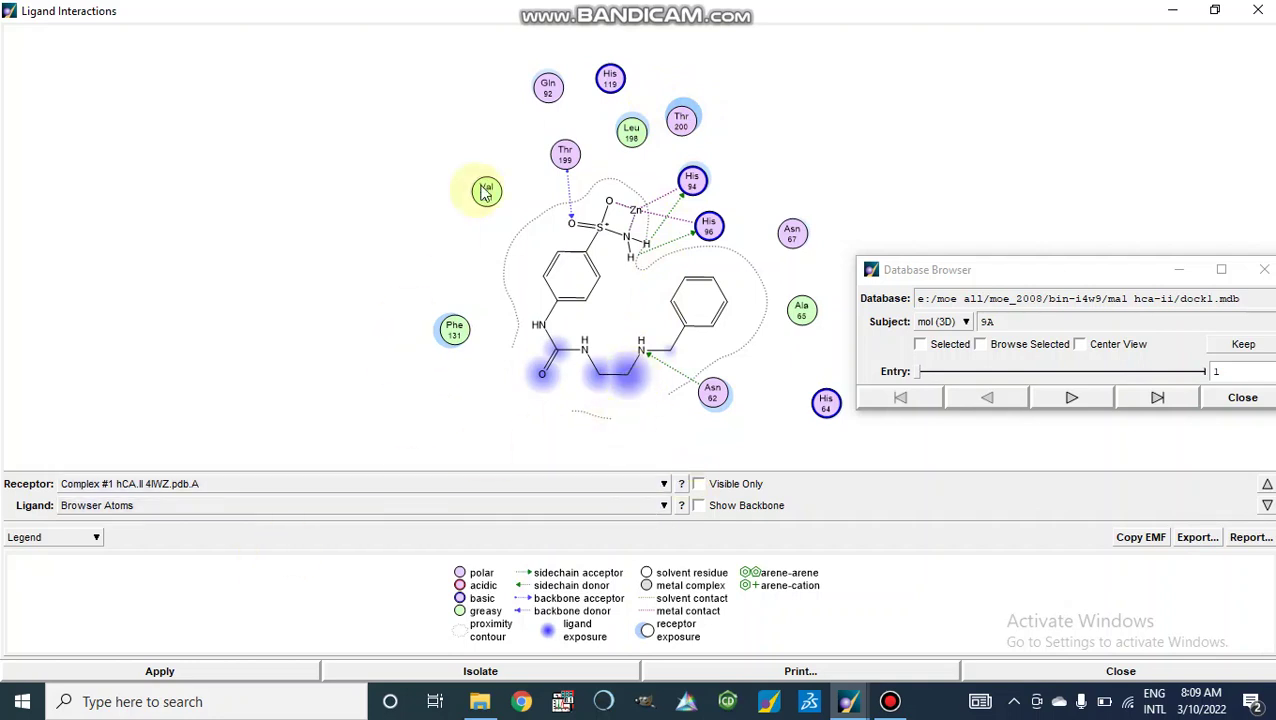
Turn off Ligand Solvent Exposure and Receptor Solvent Exposure in the diagram options and apply the change.
click(96, 538)
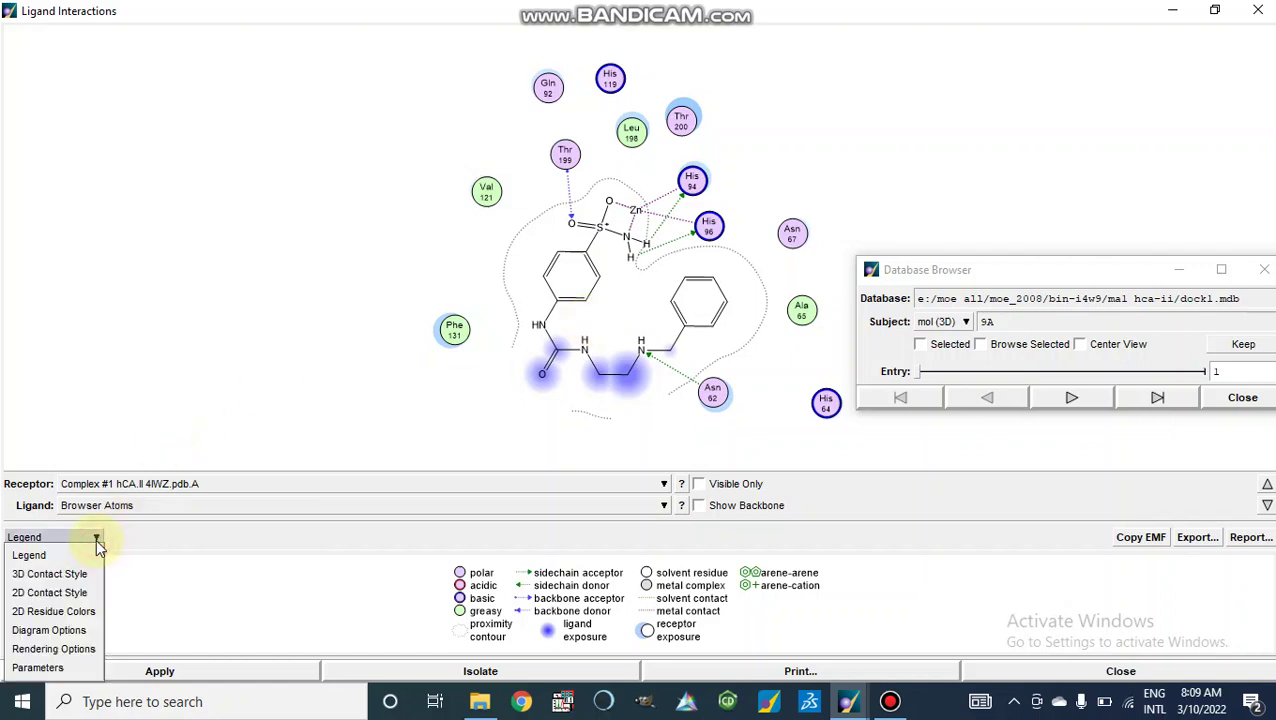
click(65, 632)
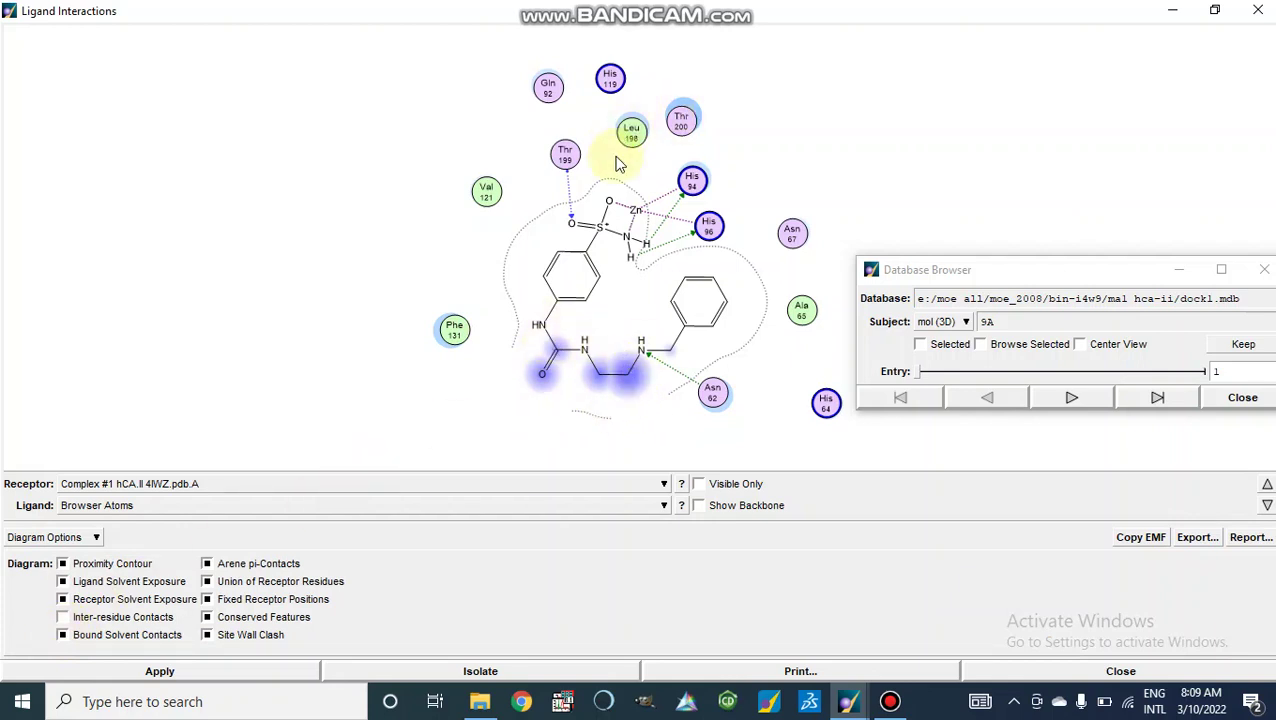
click(63, 581)
click(63, 598)
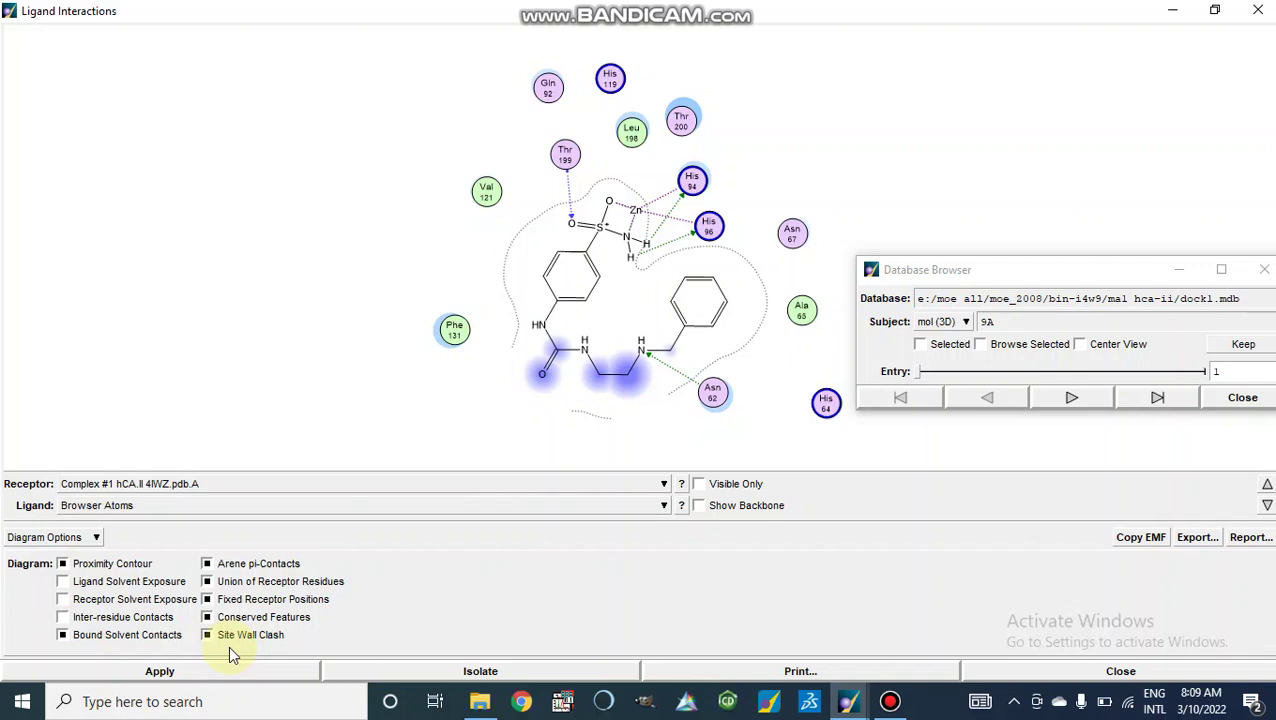
click(160, 672)
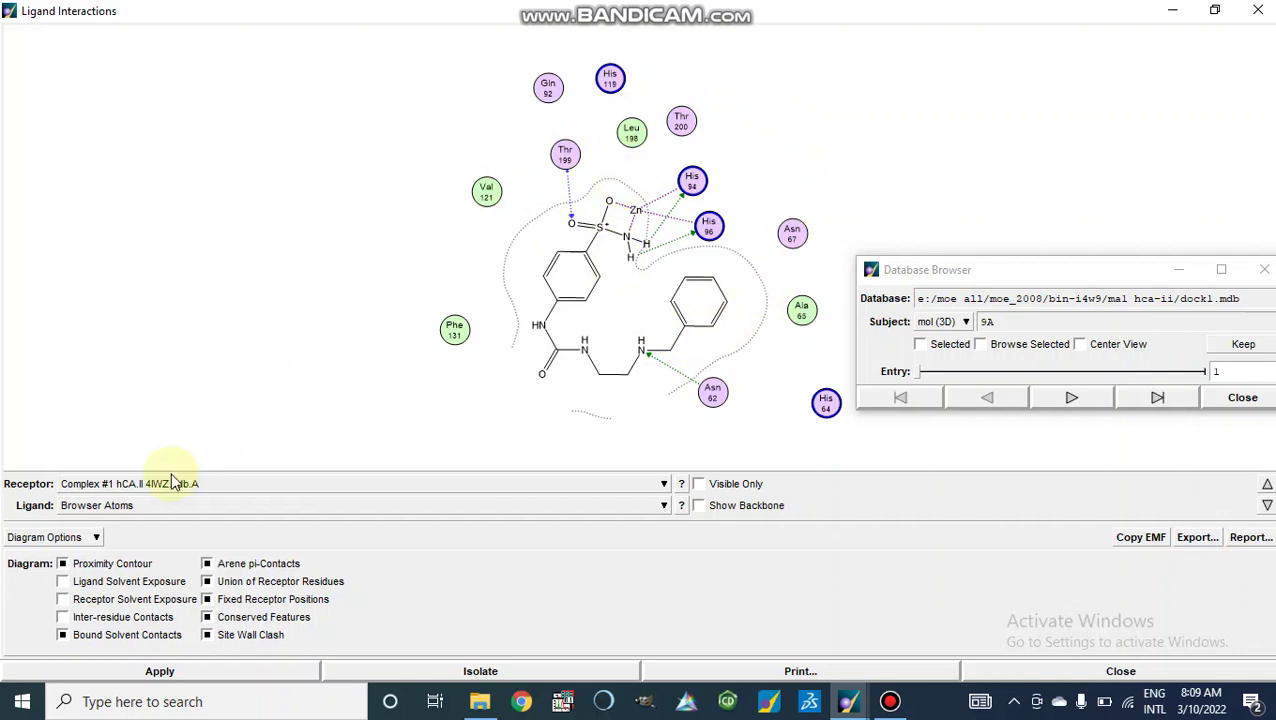
Set the residue size to 2.0 Angstroms in the rendering options and apply it to the diagram.
click(96, 539)
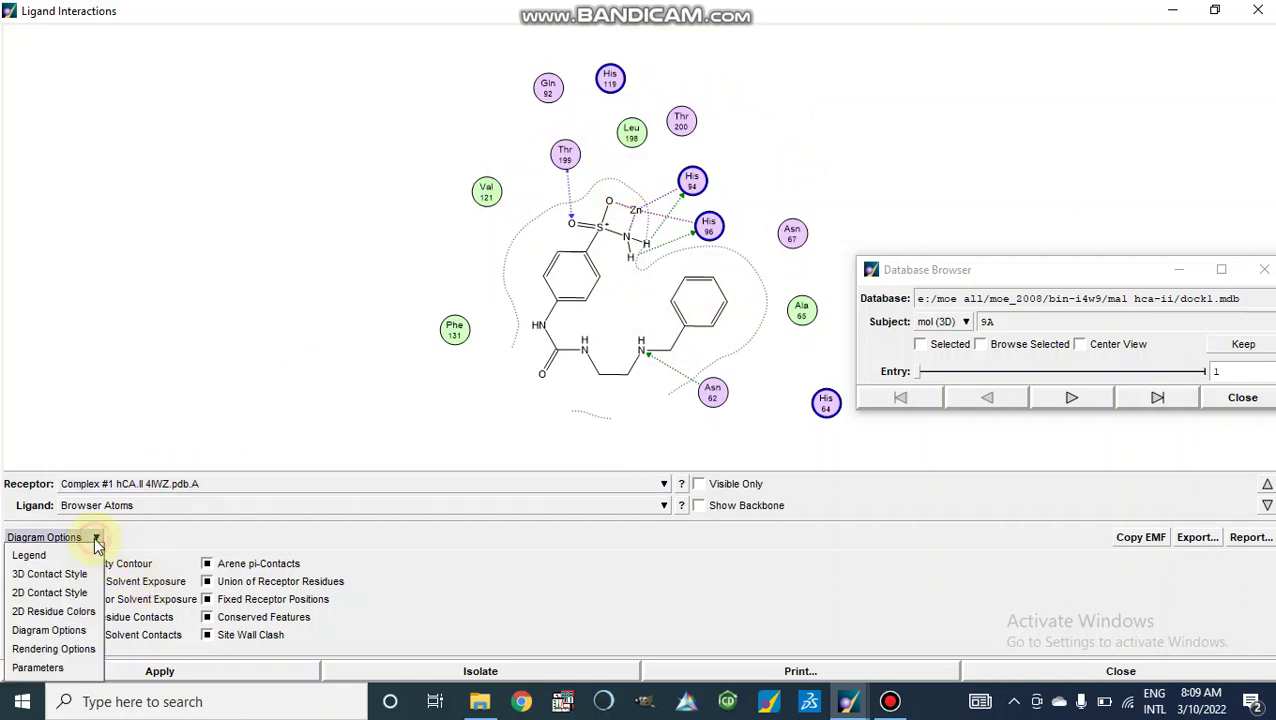
click(54, 649)
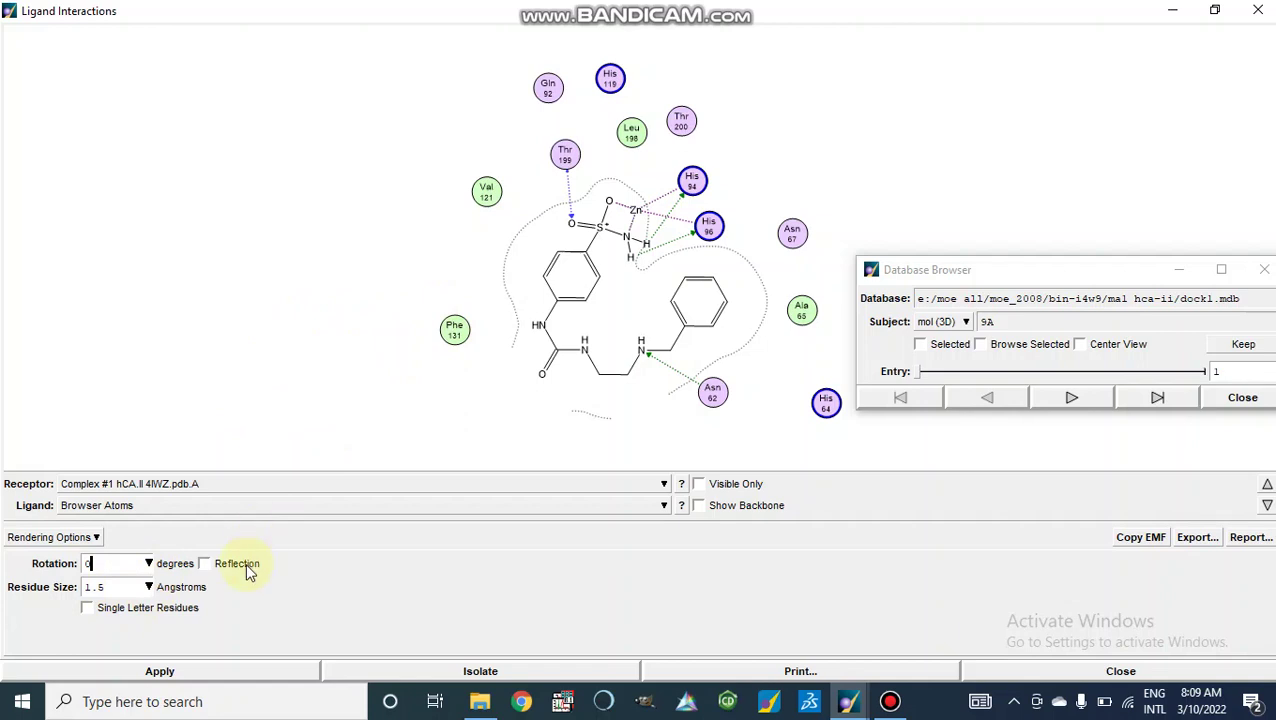
click(149, 588)
click(139, 648)
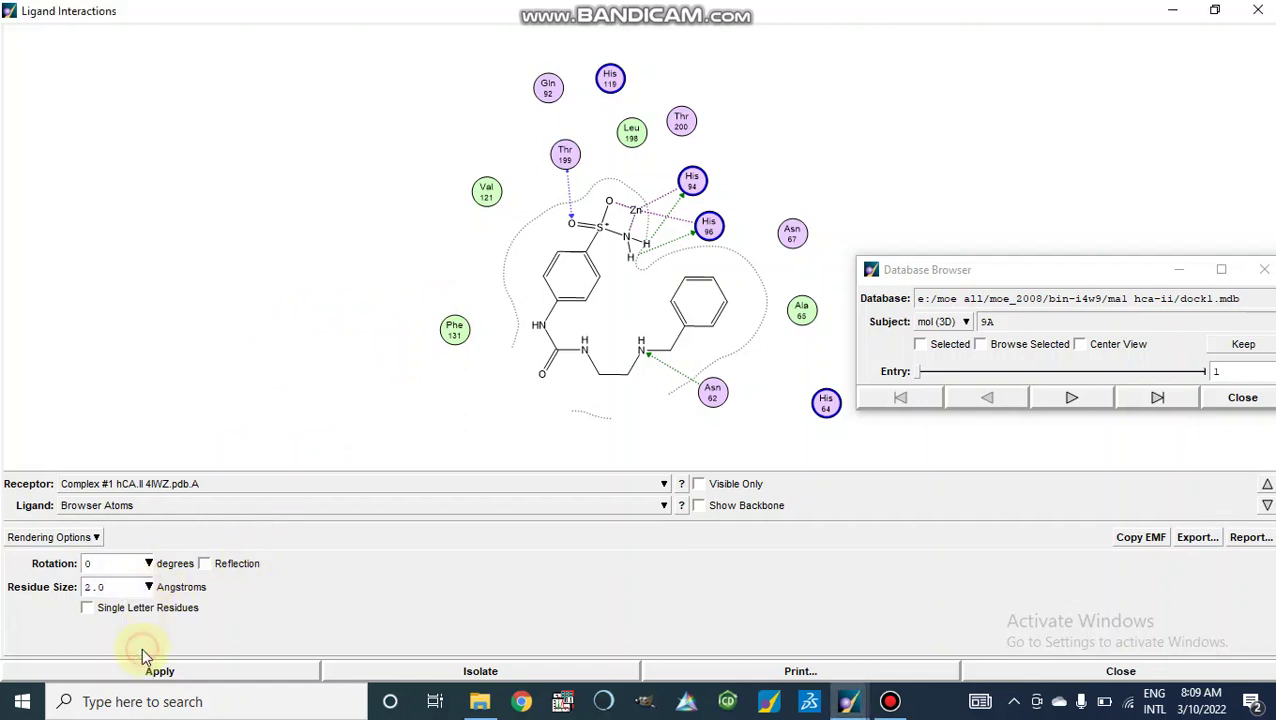
click(150, 674)
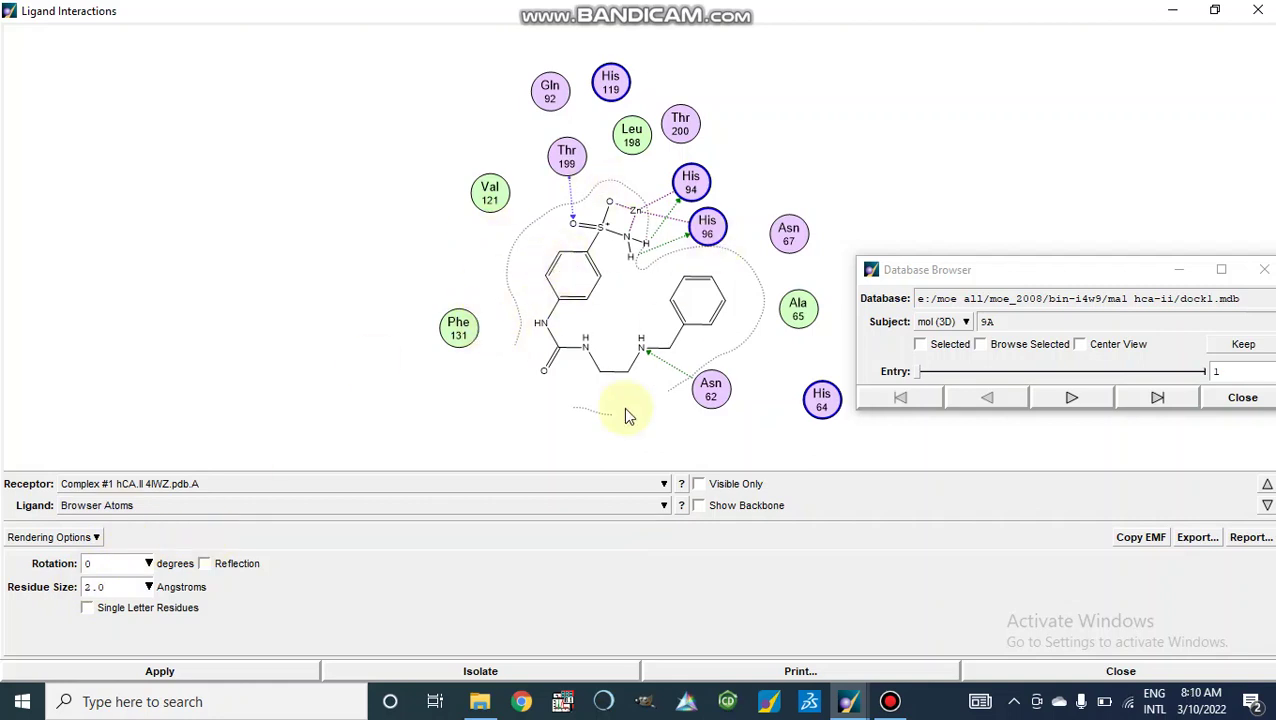
Check the diagram's minimum score parameters for H-bond, ionic and solvent contacts and the nonbonded maximum distance.
click(96, 538)
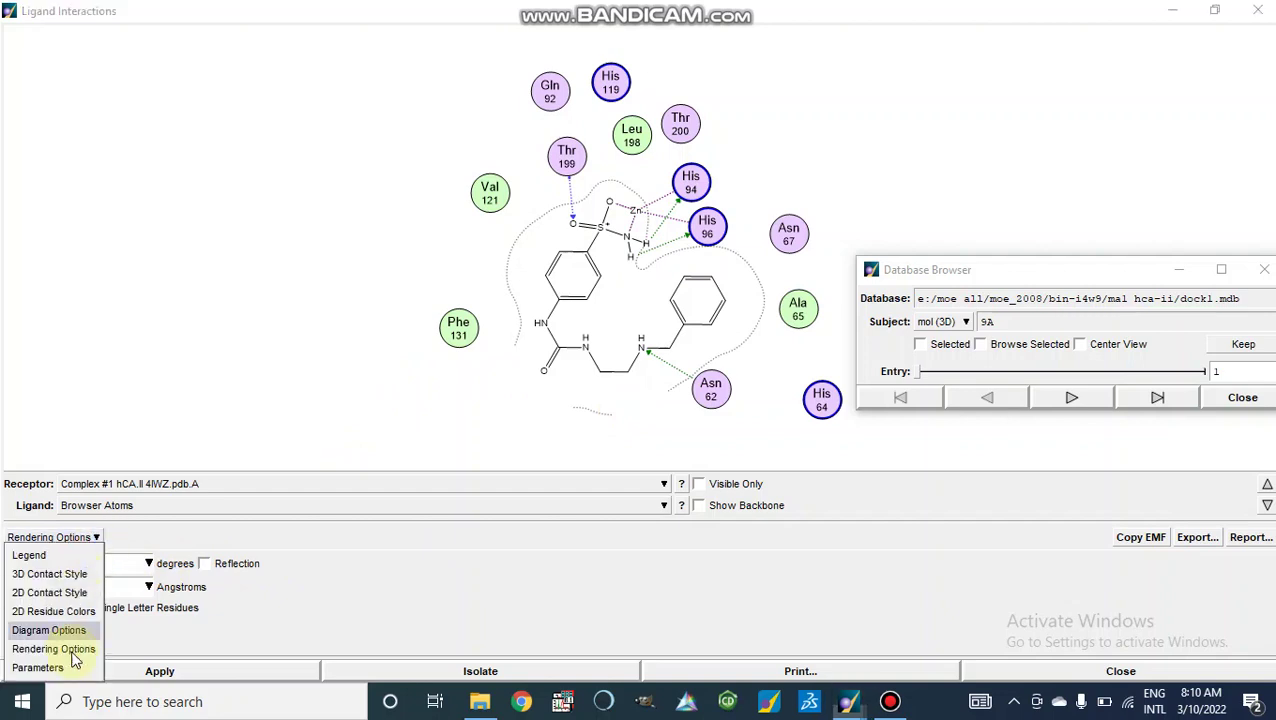
click(45, 668)
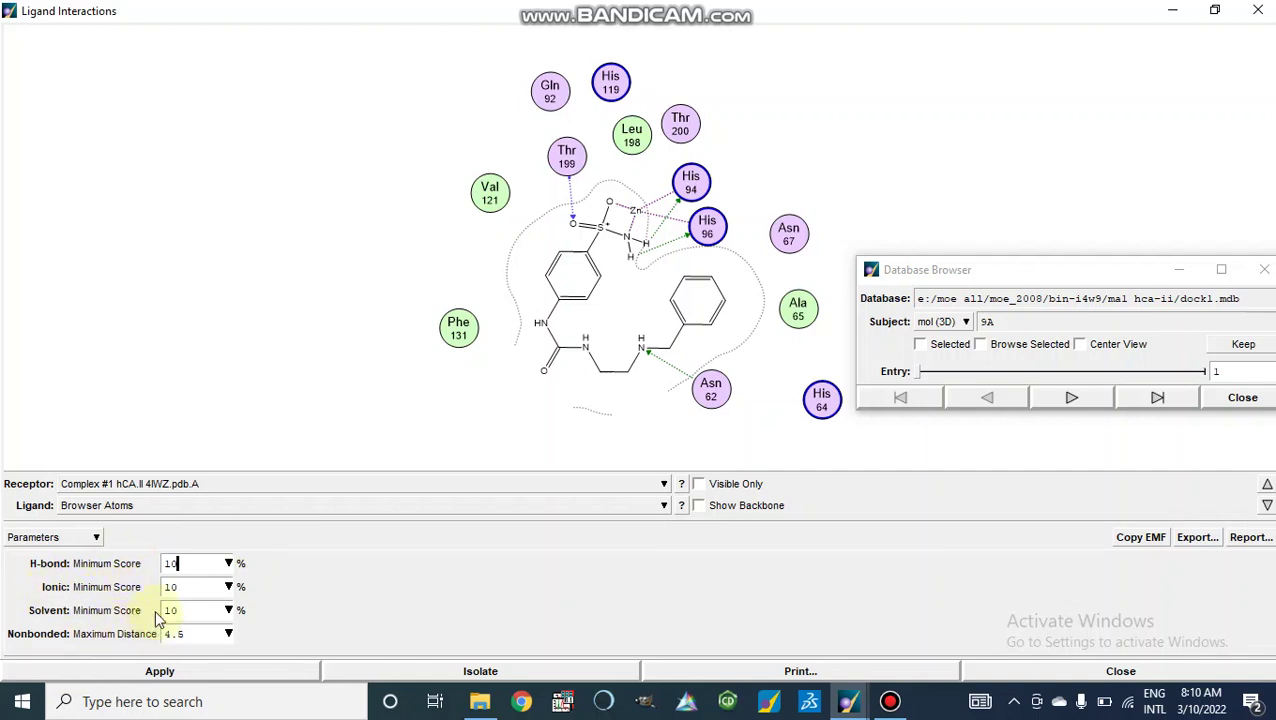
click(96, 538)
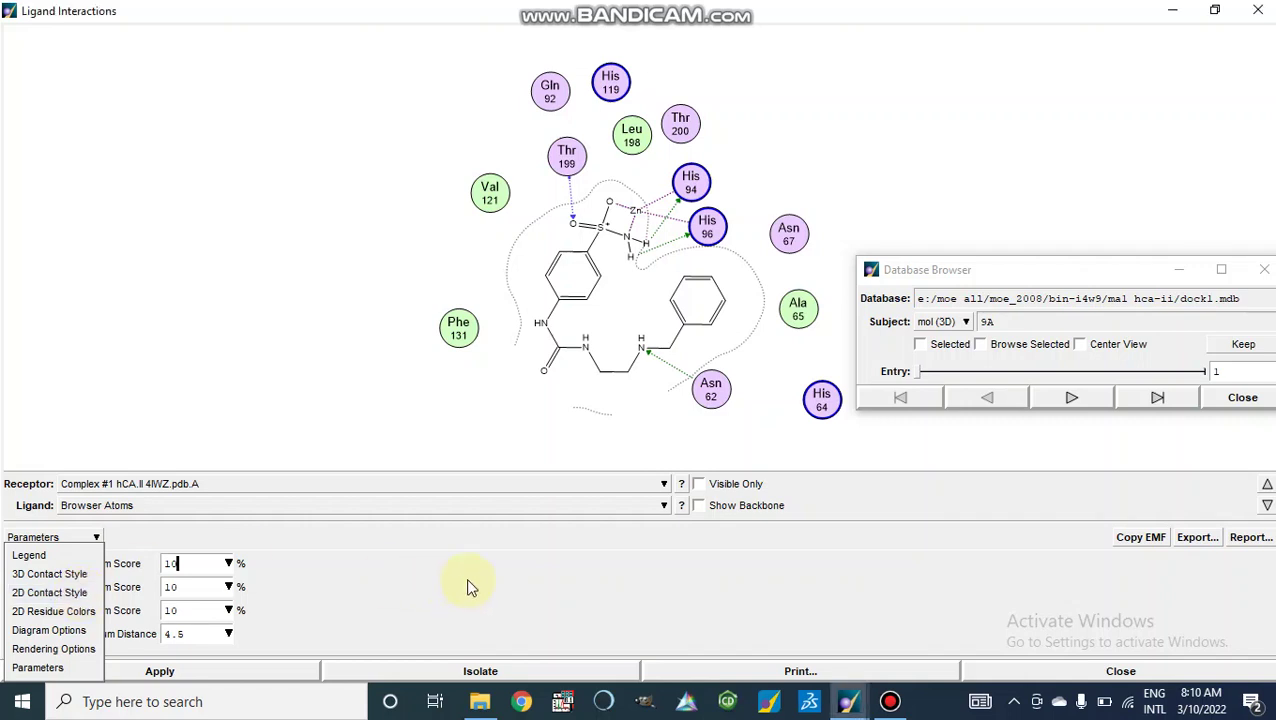
click(507, 581)
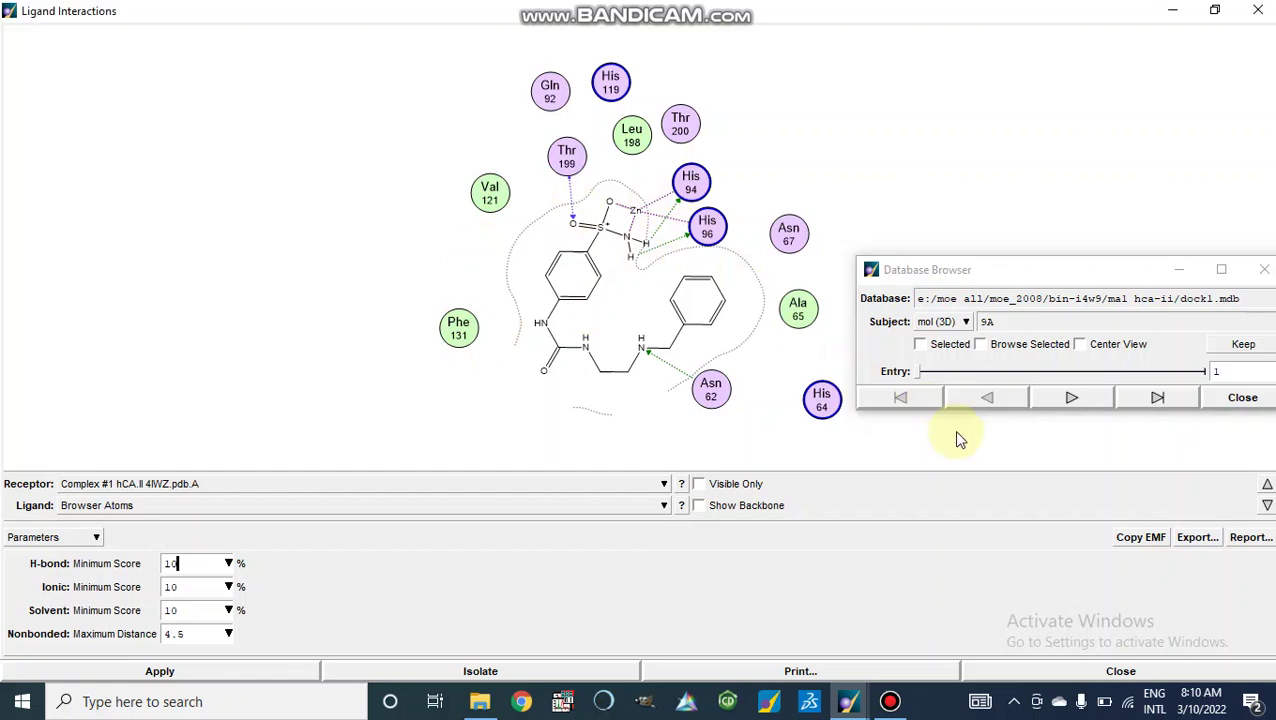
Move the database browser to entry 4 and redraw the ligand interaction diagram for that 9A pose.
click(1071, 398)
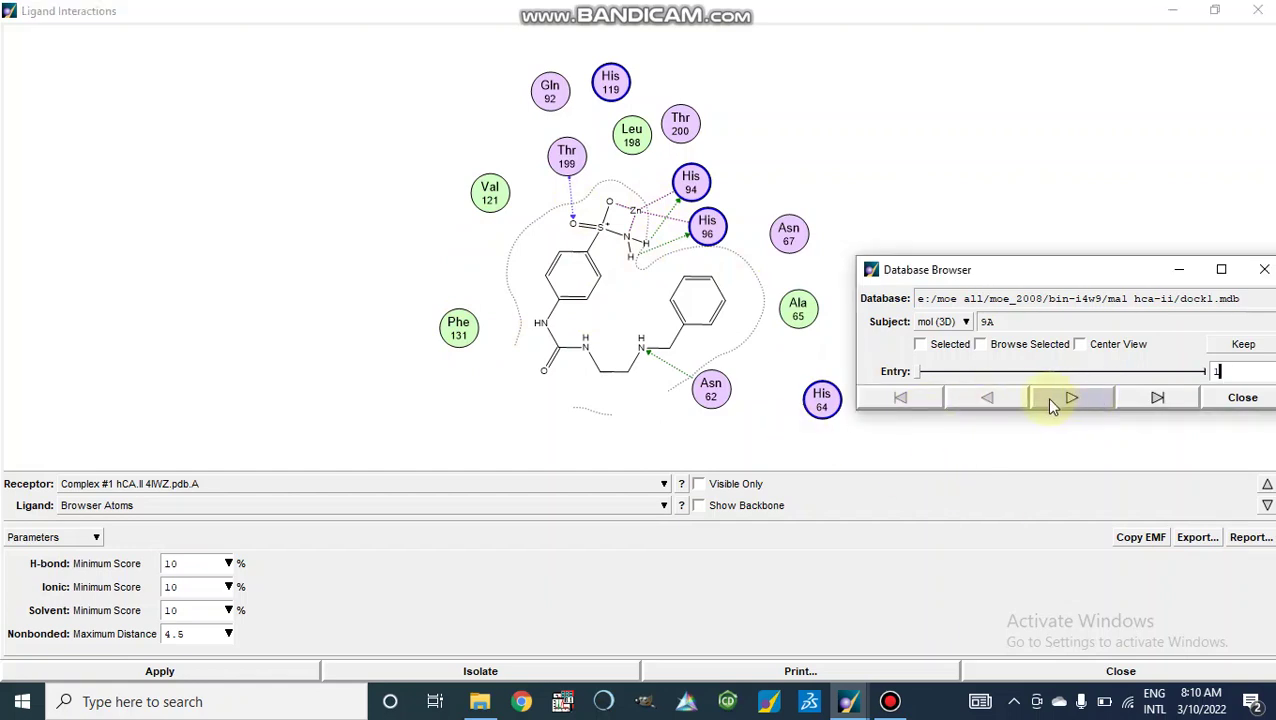
click(1075, 400)
click(1075, 400)
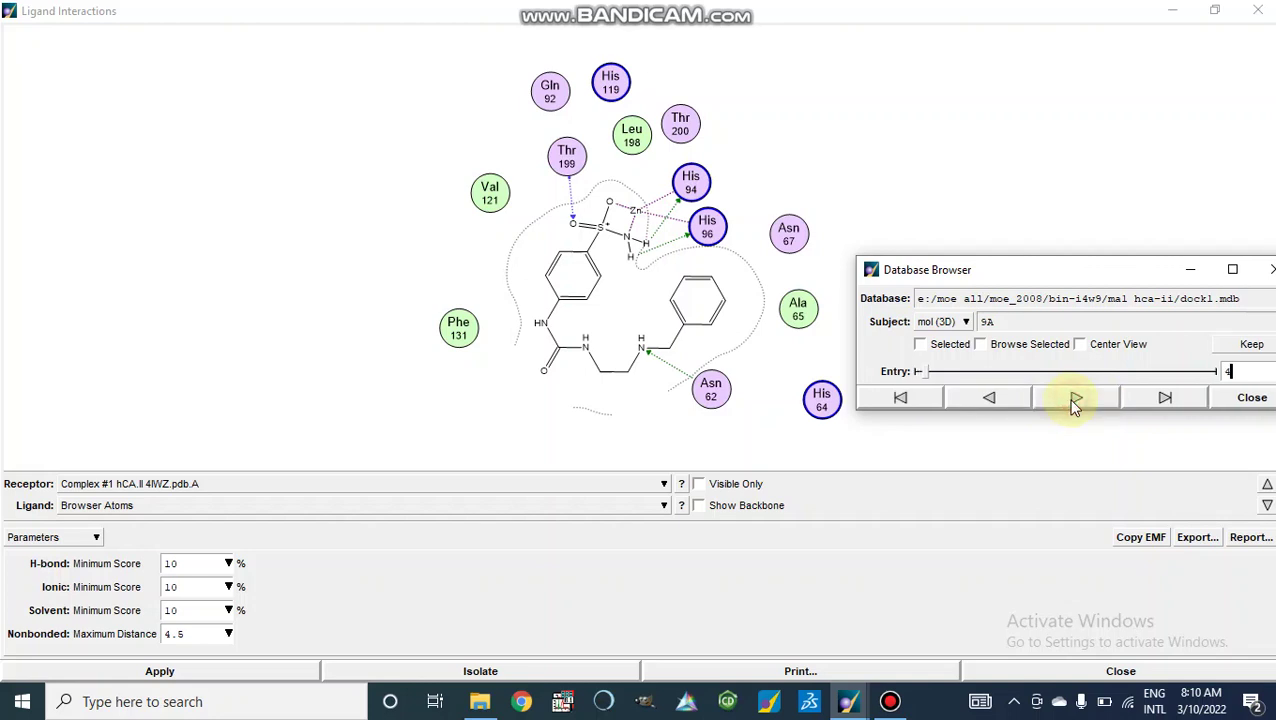
click(165, 672)
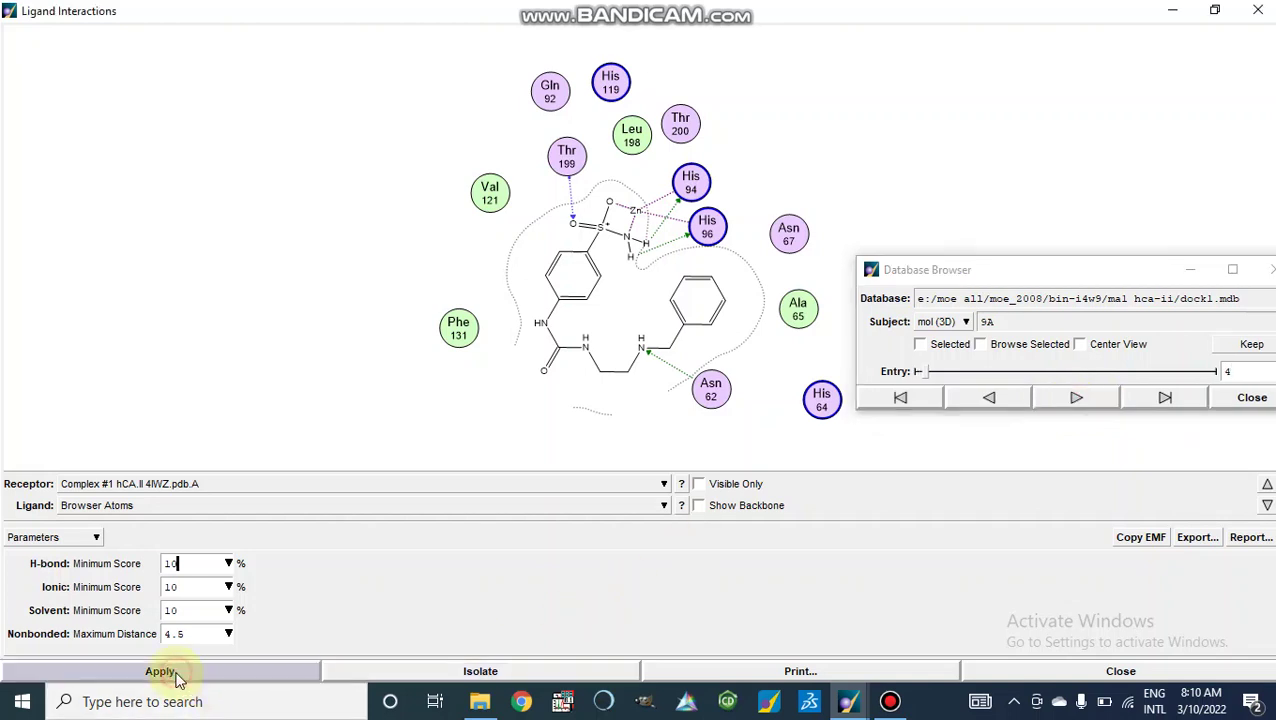
Advance the database browser to entry 11, the first pose of compound 10A.
click(864, 370)
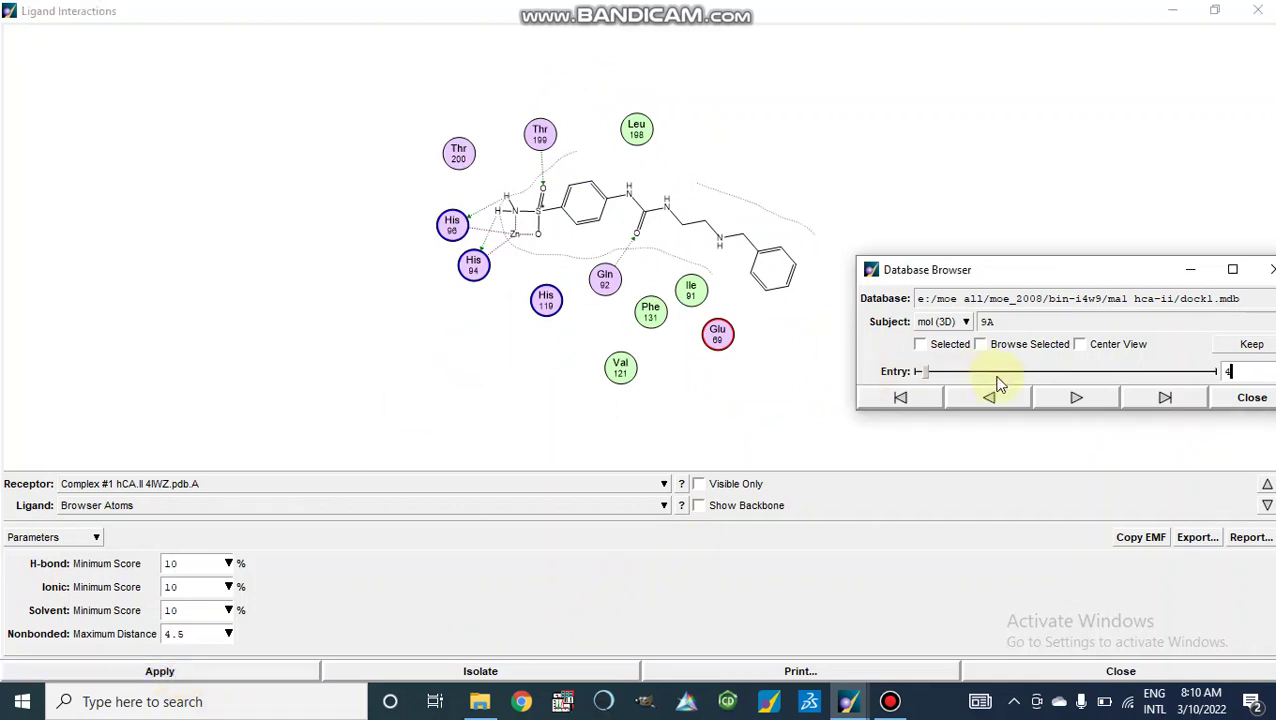
click(1058, 400)
click(1060, 400)
click(1060, 400)
click(1060, 400)
click(1060, 400)
click(1060, 400)
click(1060, 400)
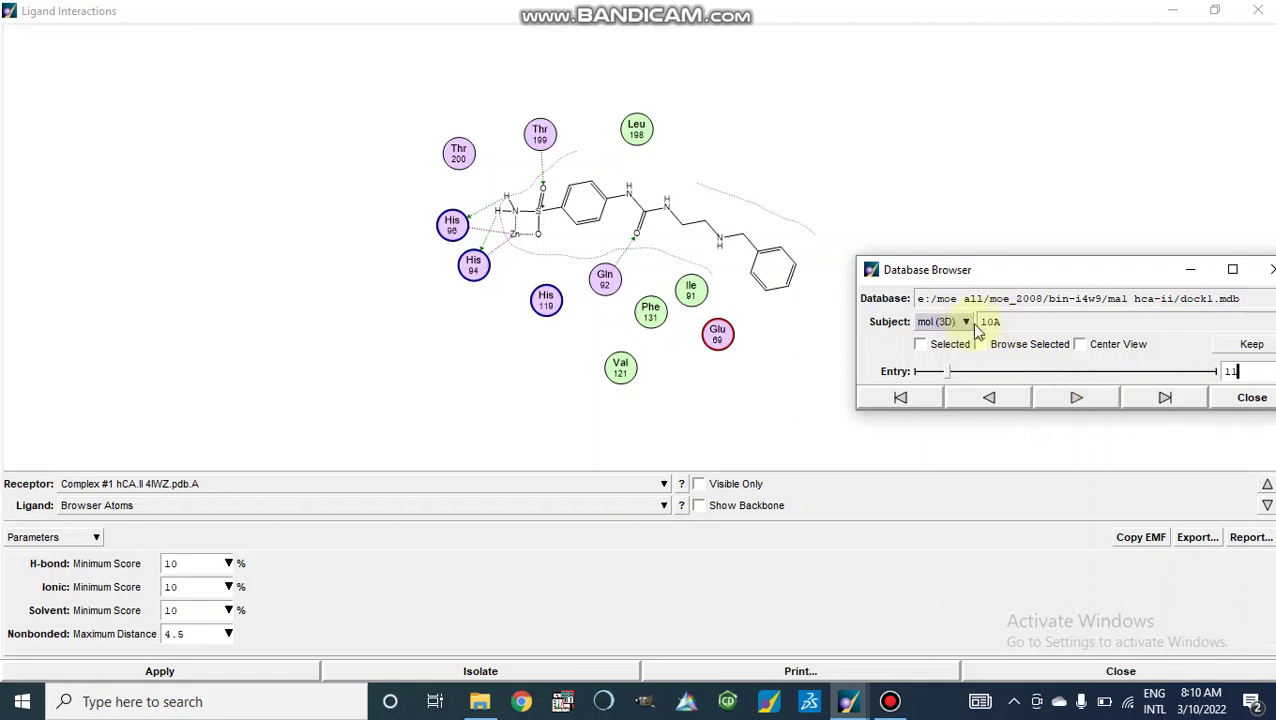
Redraw the ligand interaction diagram for the 10A pose at entry 11 and advance the database browser to entry 14.
click(507, 567)
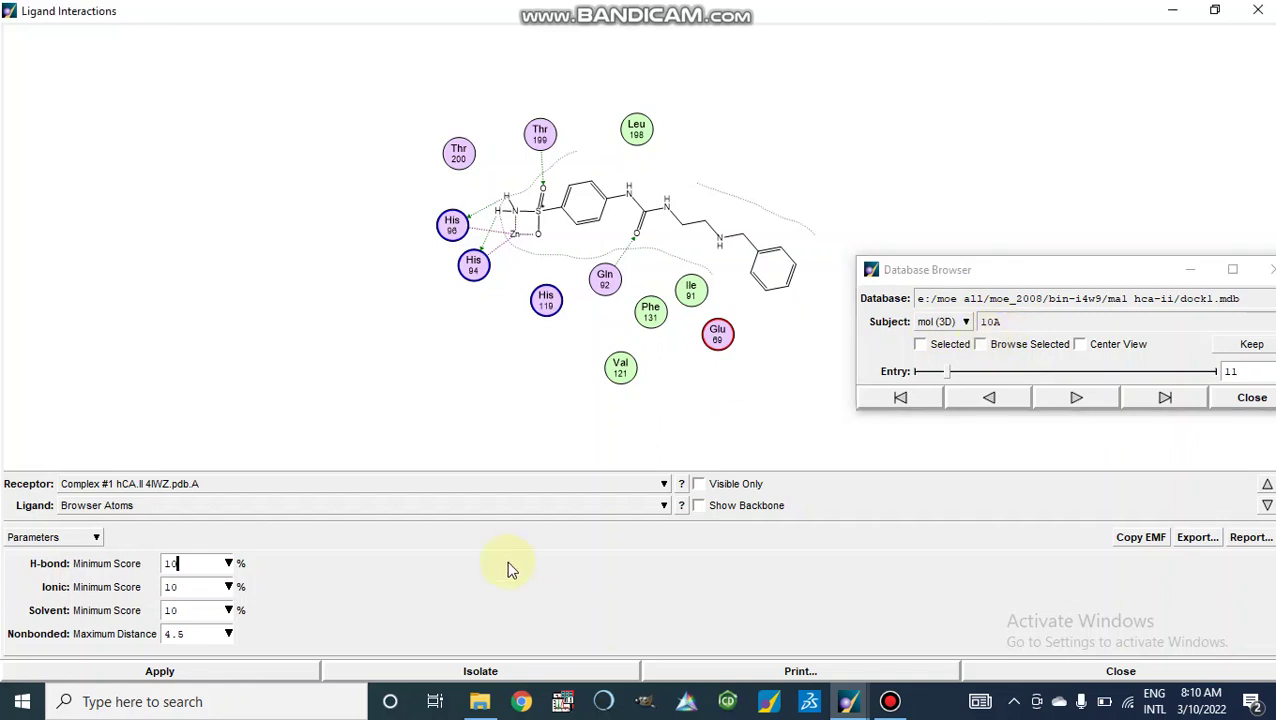
click(173, 674)
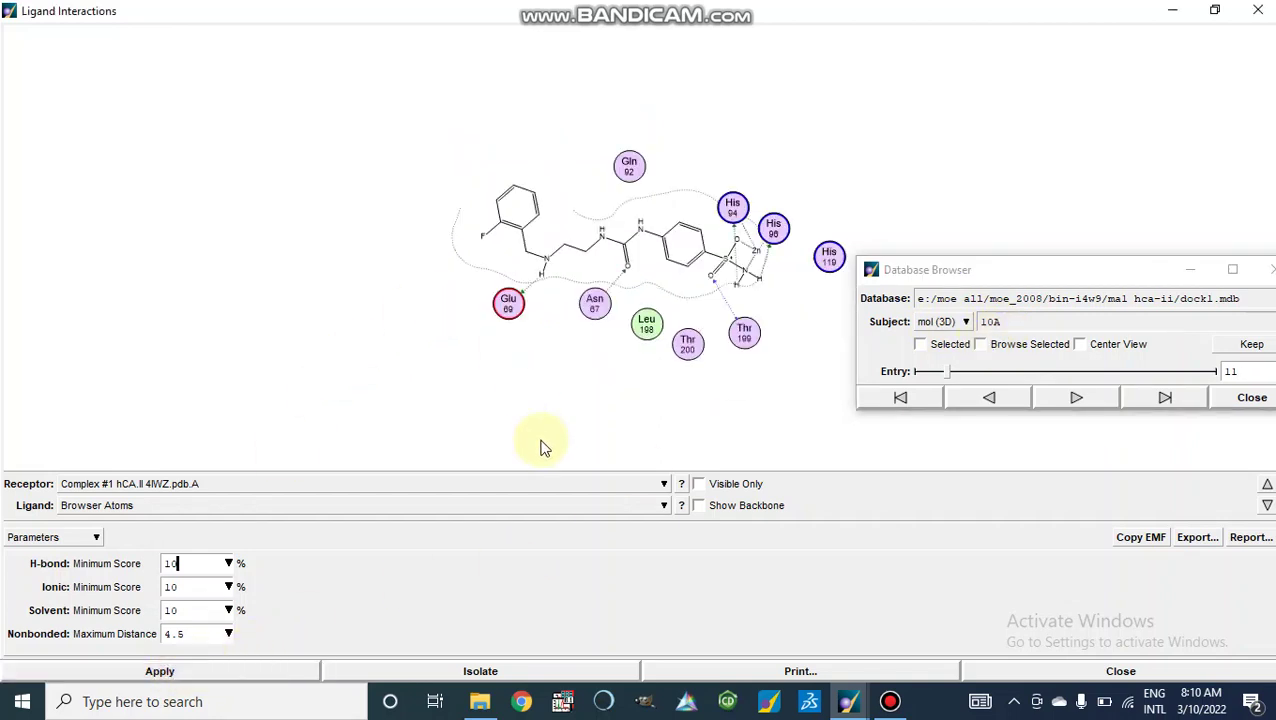
click(890, 405)
click(1076, 400)
click(1076, 400)
click(1076, 400)
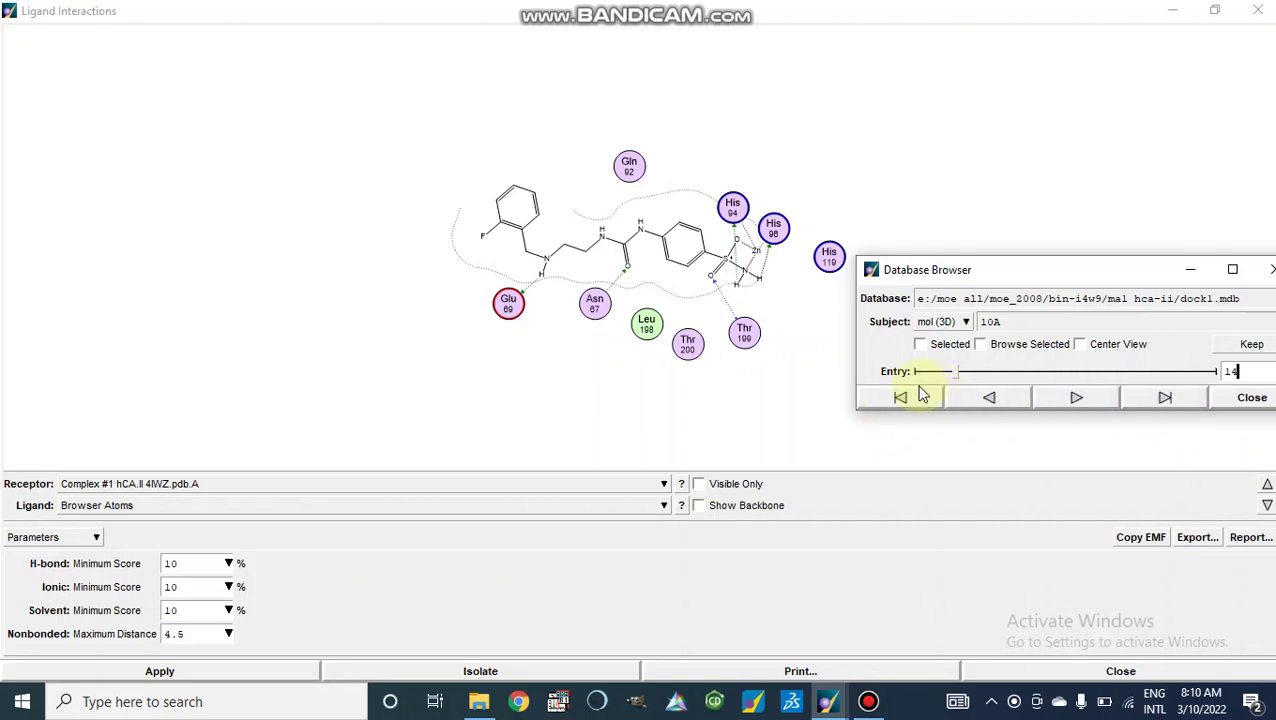
click(840, 392)
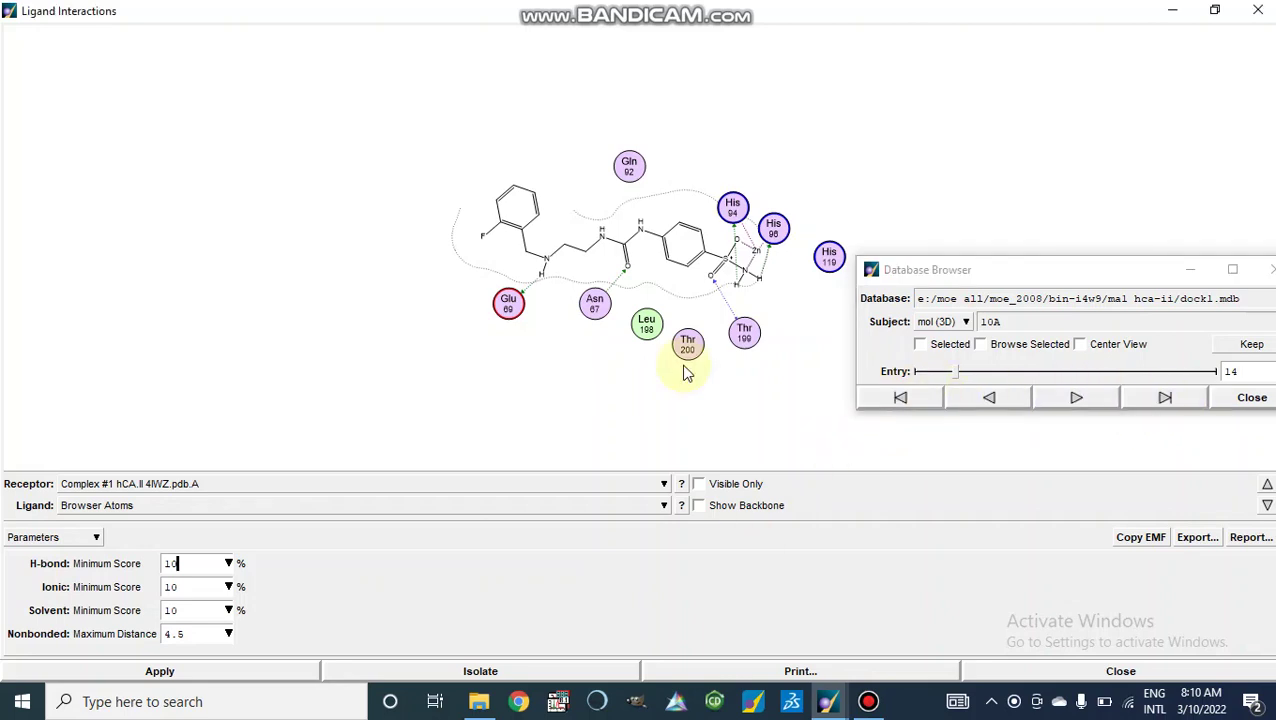
Set up a picture export of the diagram as JPG, 1996 wide by 1035 high, with a white background.
click(1198, 540)
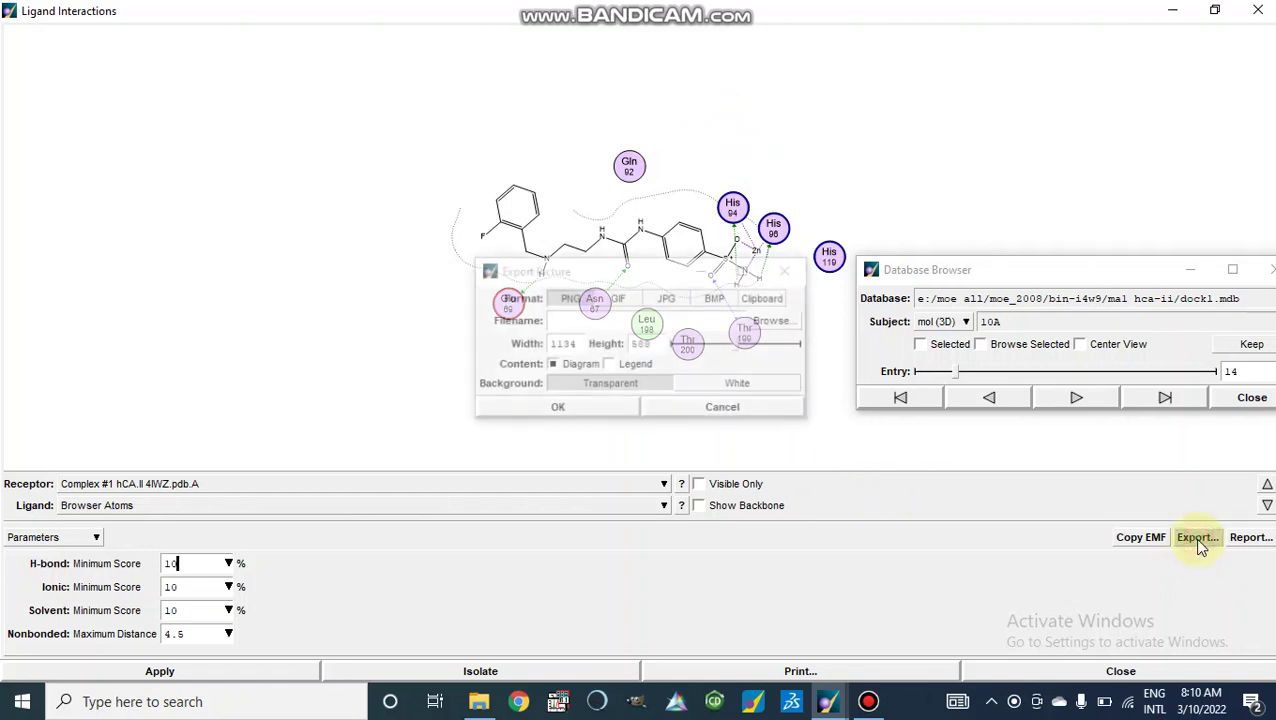
click(622, 322)
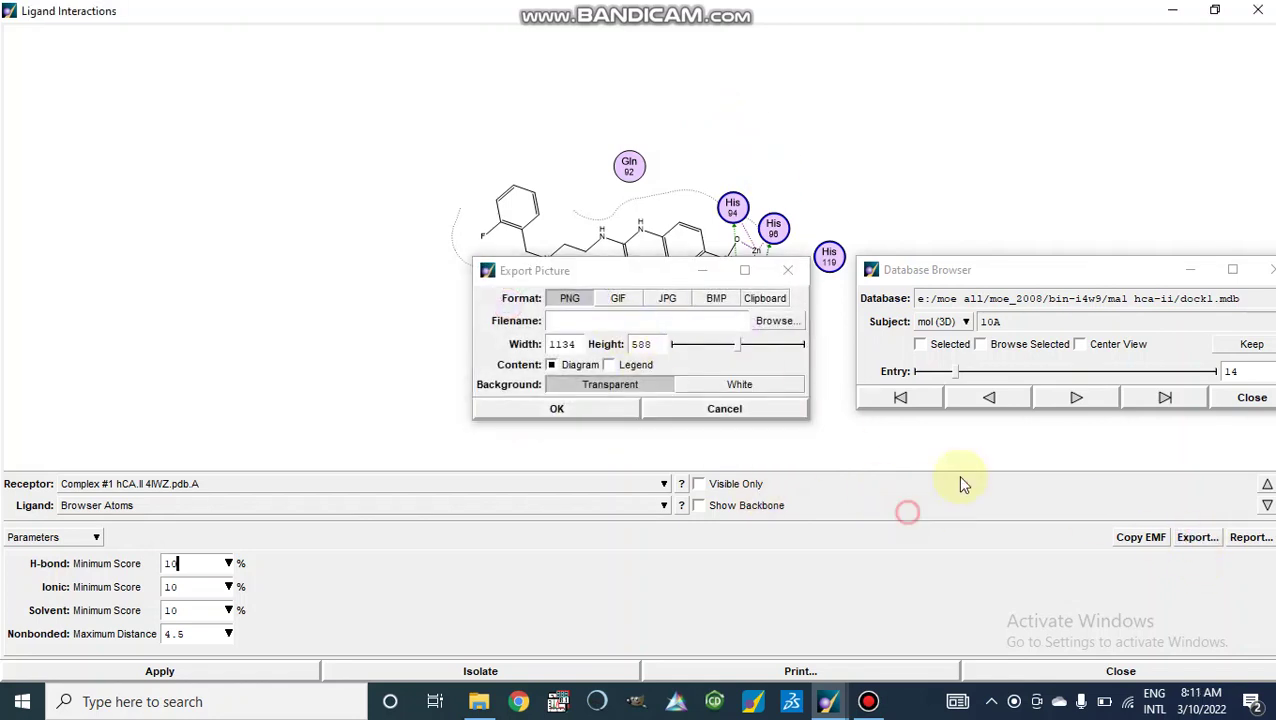
click(619, 304)
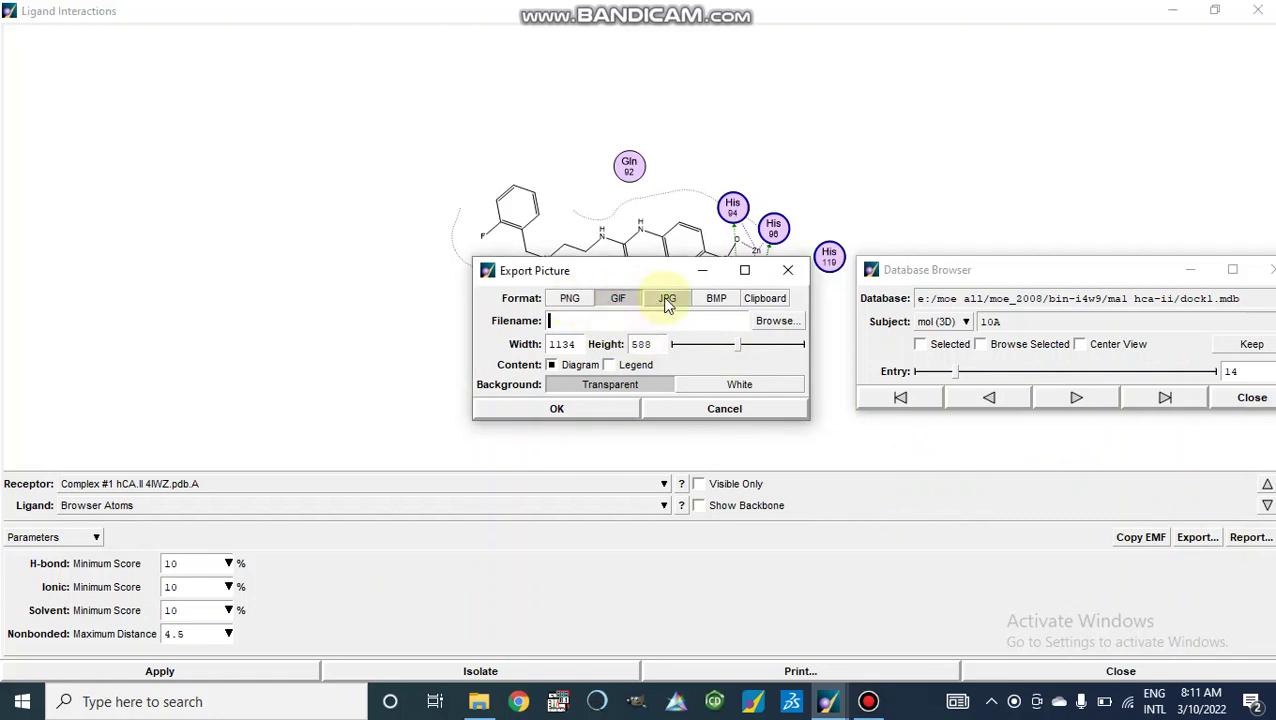
click(668, 304)
drag(738, 344, 803, 345)
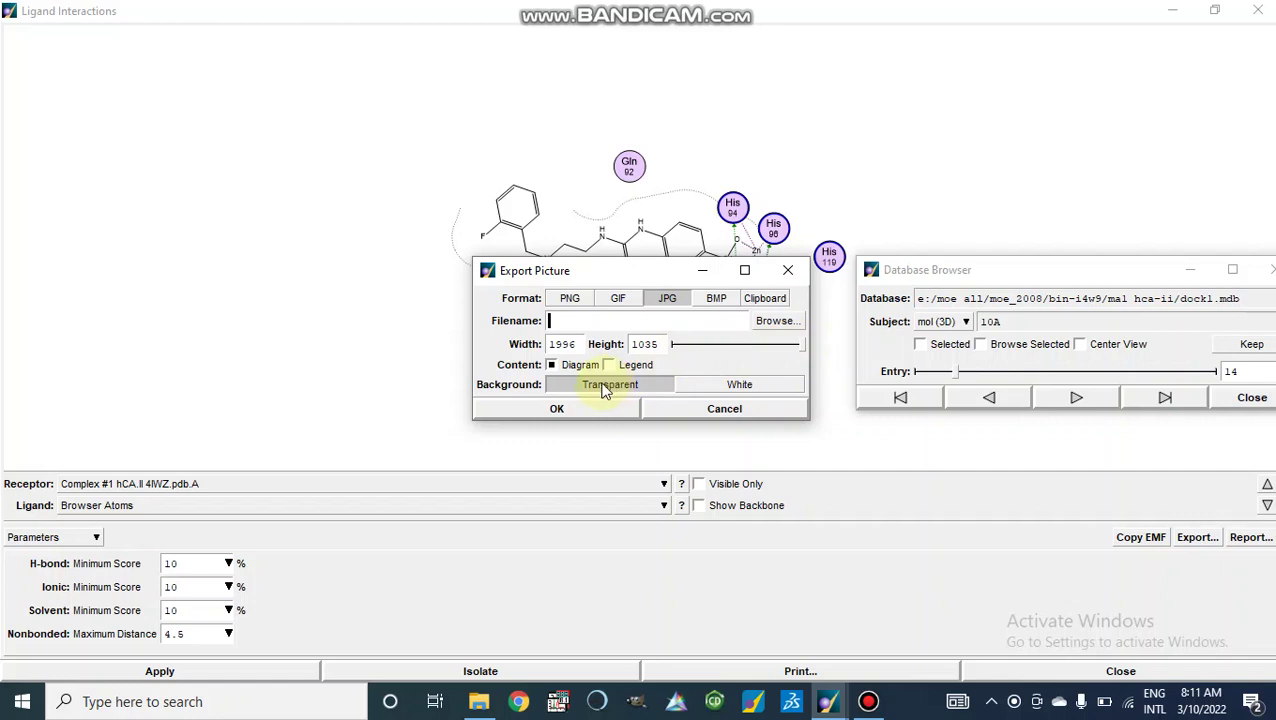
click(703, 390)
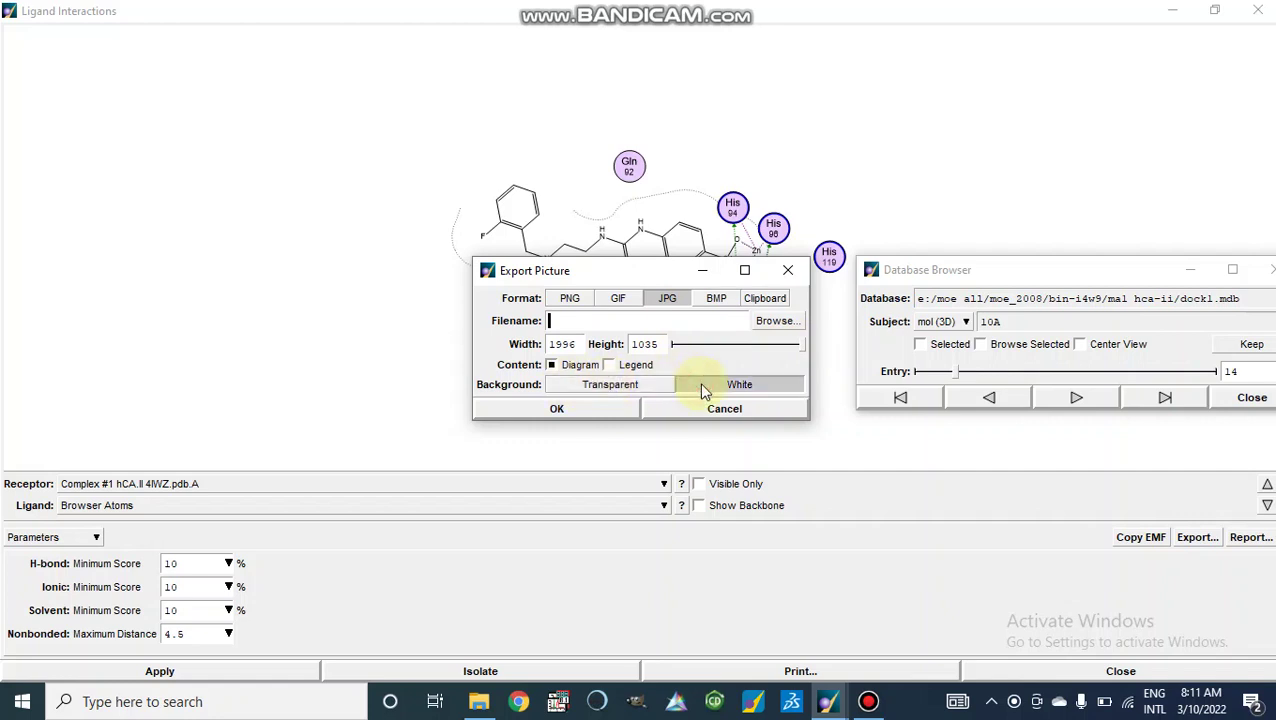
Try to export the picture, enter comp4 as the filename, and close the export settings without saving.
click(553, 409)
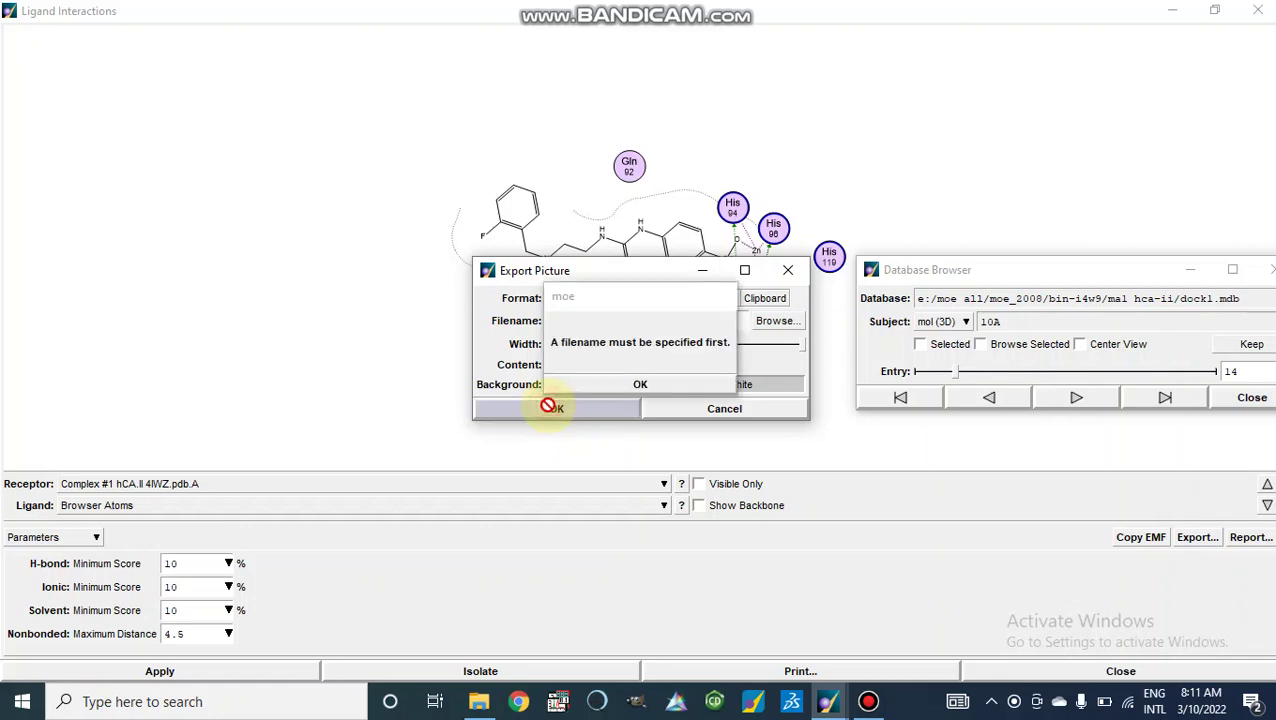
click(643, 390)
click(563, 318)
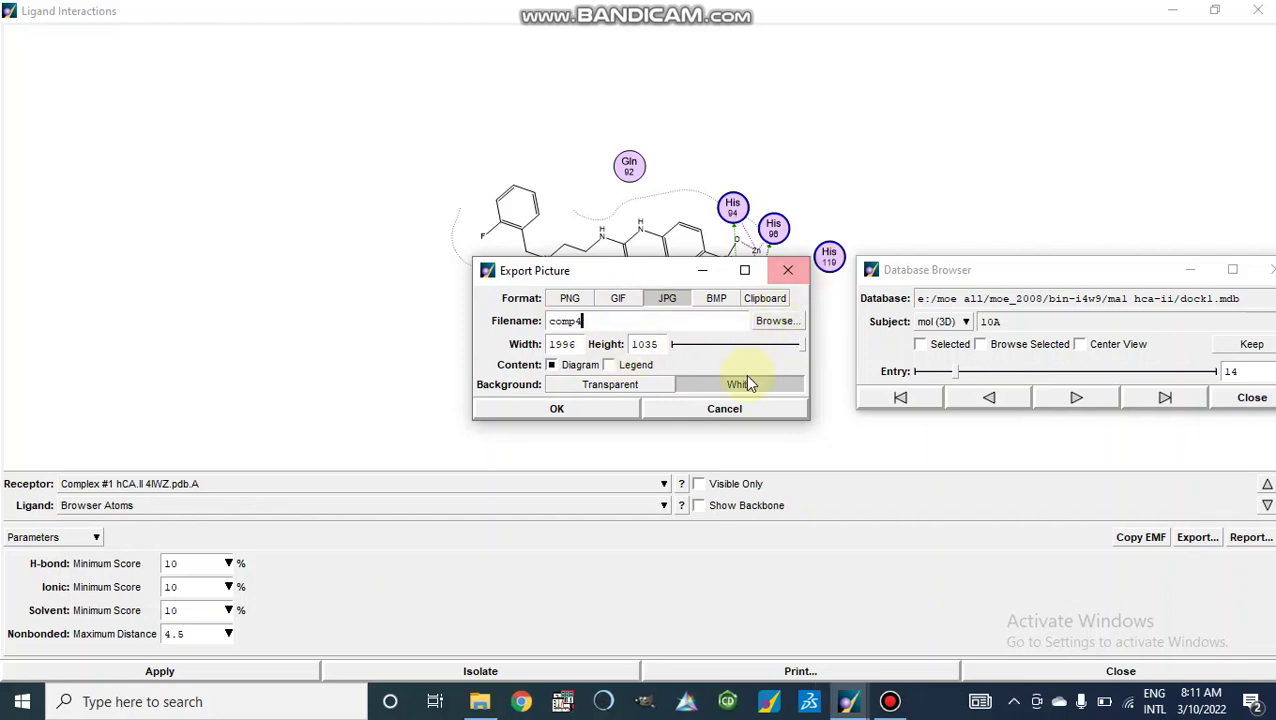
click(789, 272)
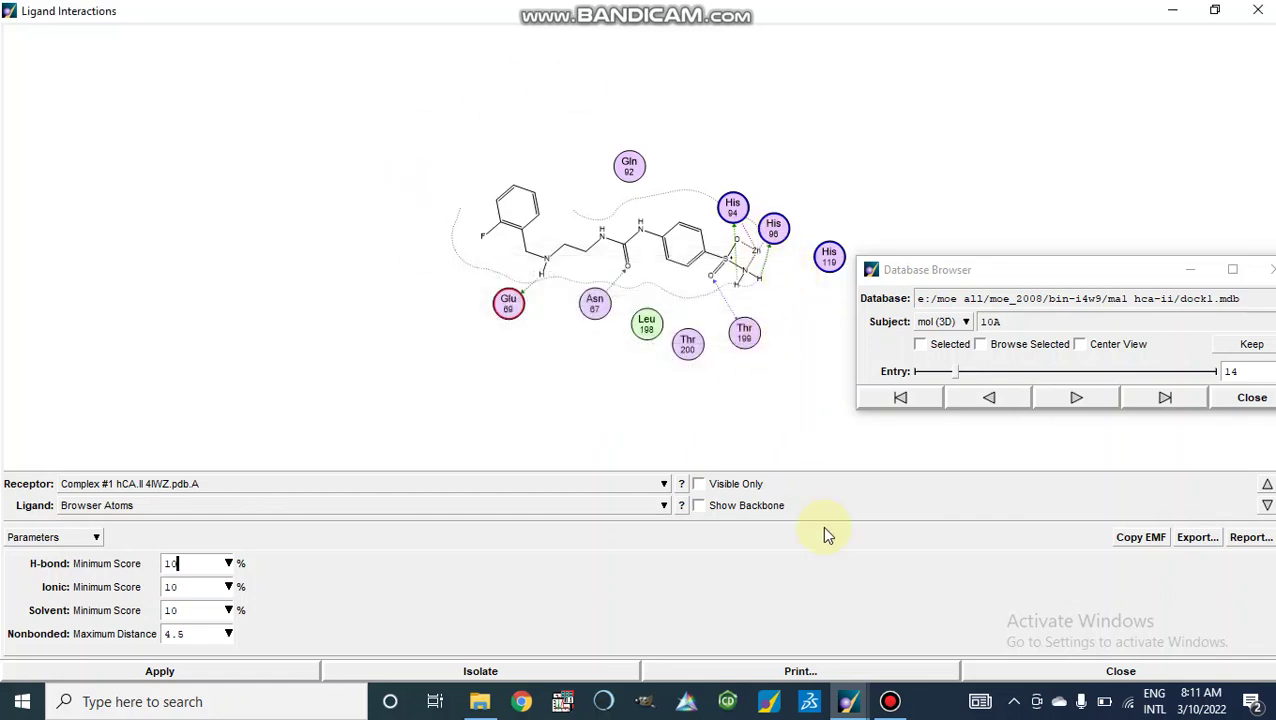
Isolate the ligand and its interacting residues in the 3D view and minimize the database browser.
mouse_move(850, 704)
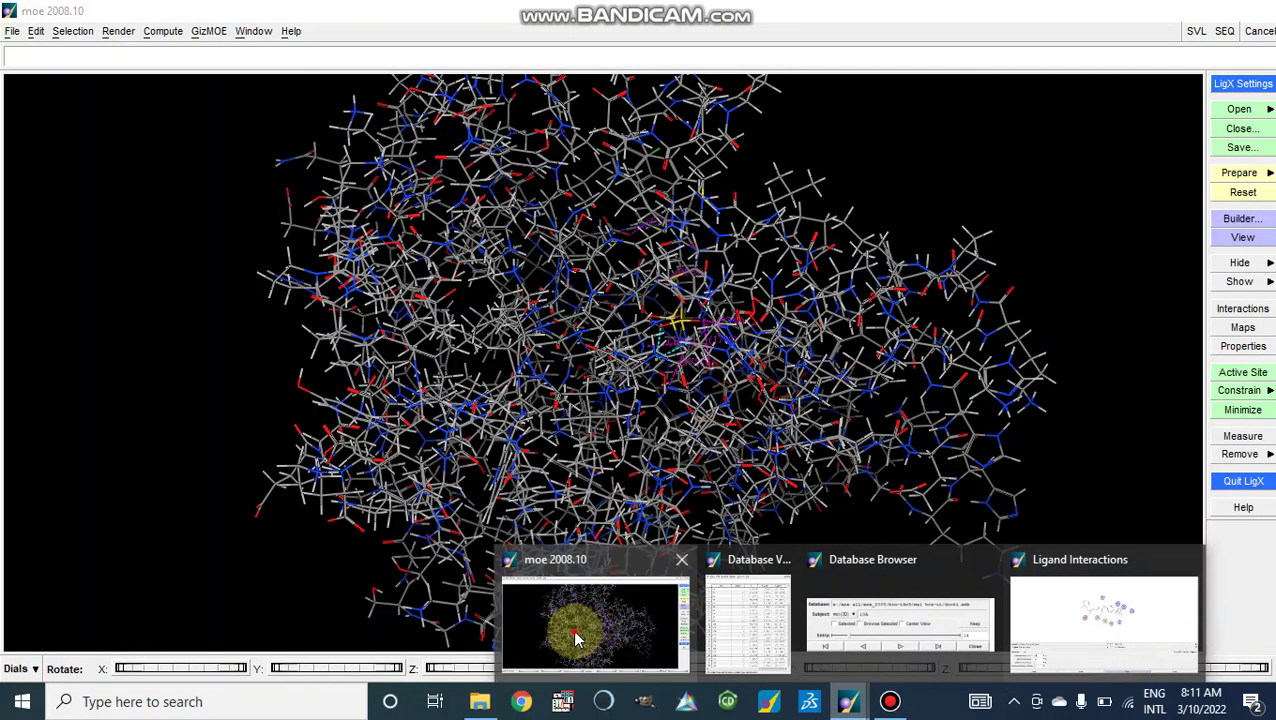
click(575, 638)
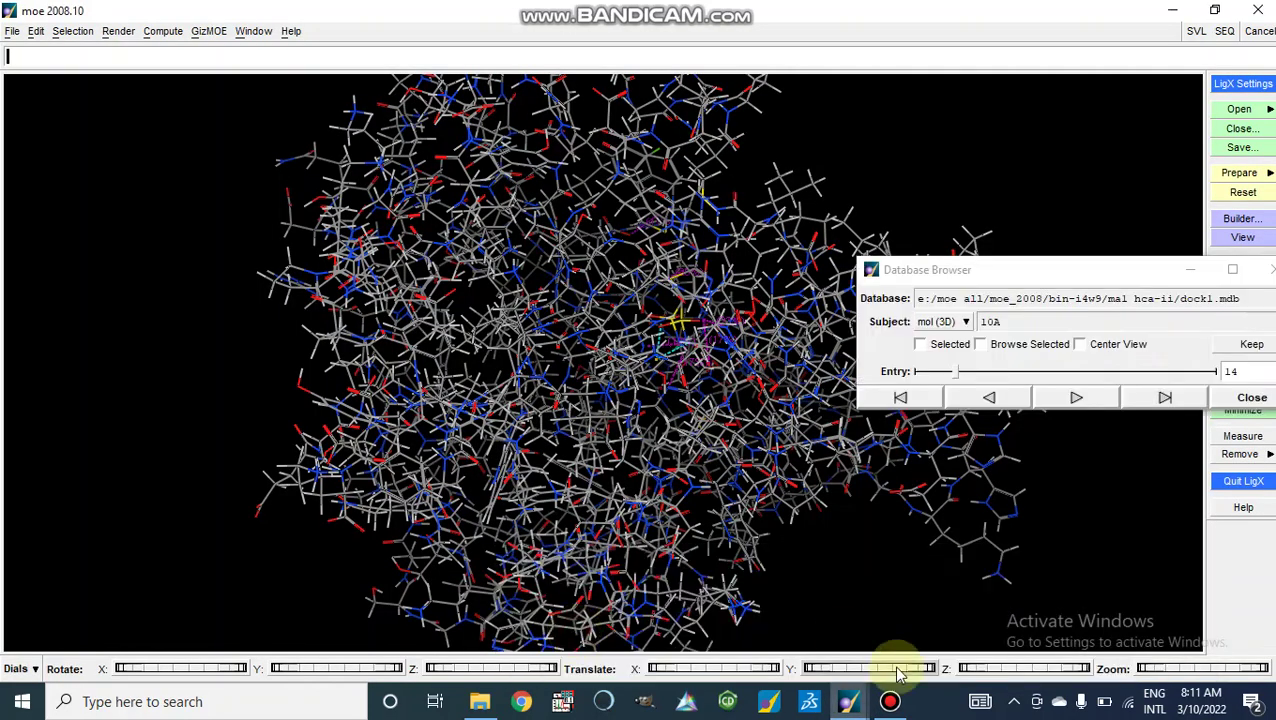
mouse_move(848, 705)
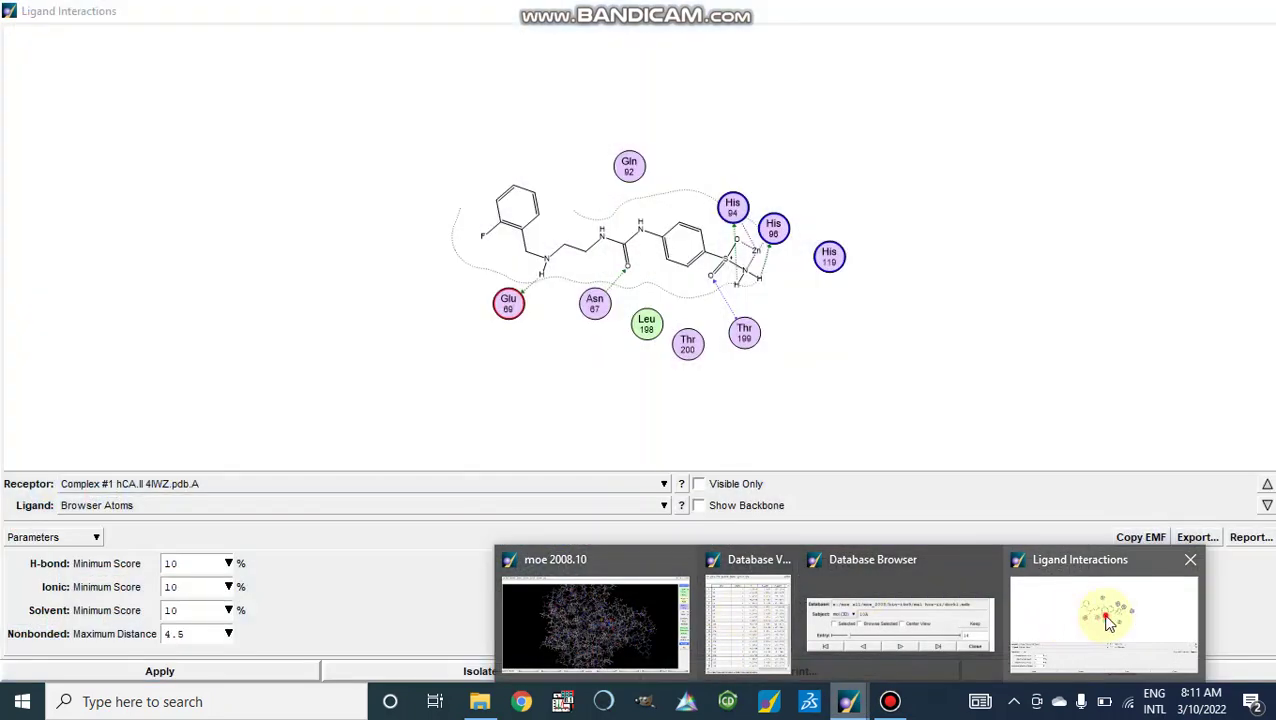
click(1108, 622)
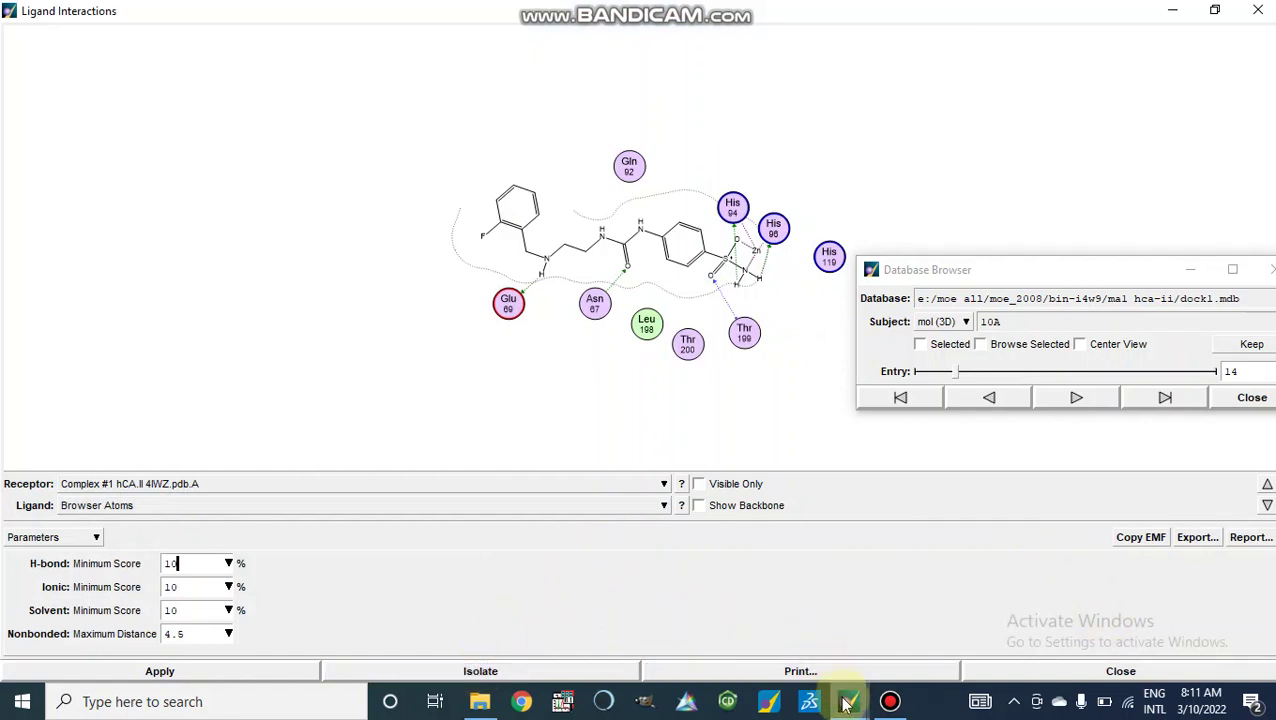
mouse_move(845, 703)
click(598, 623)
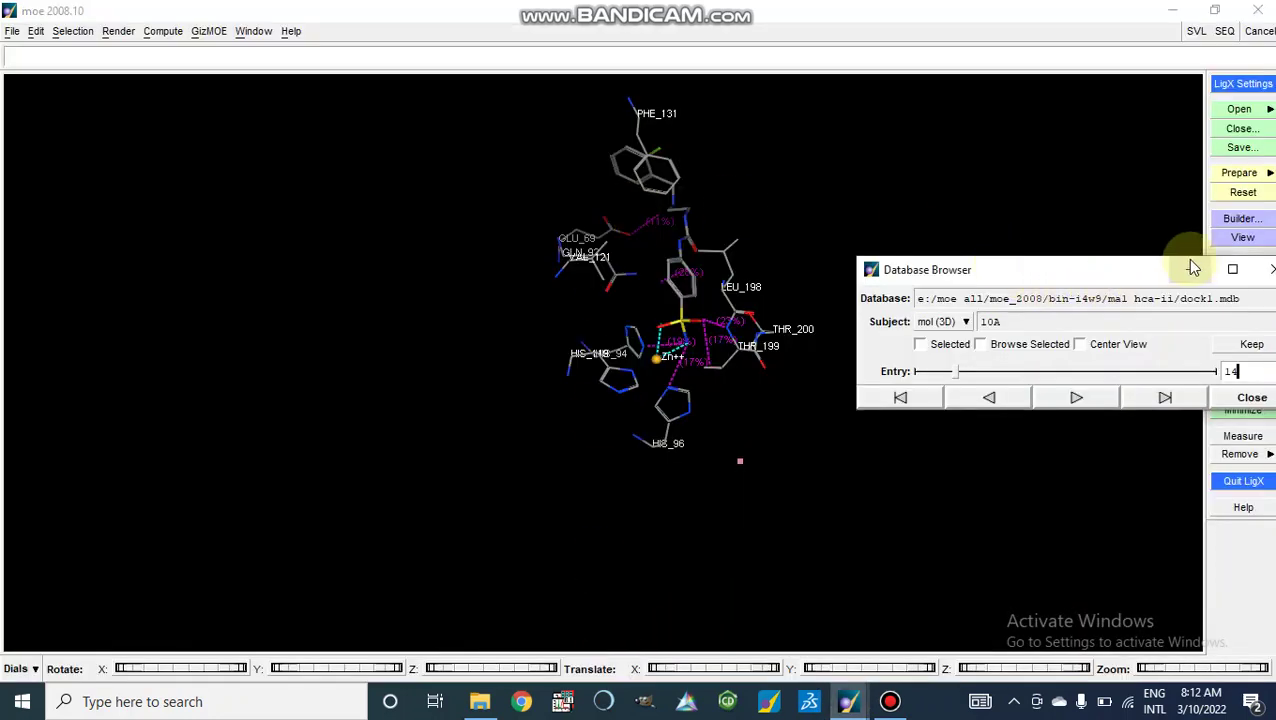
click(1193, 268)
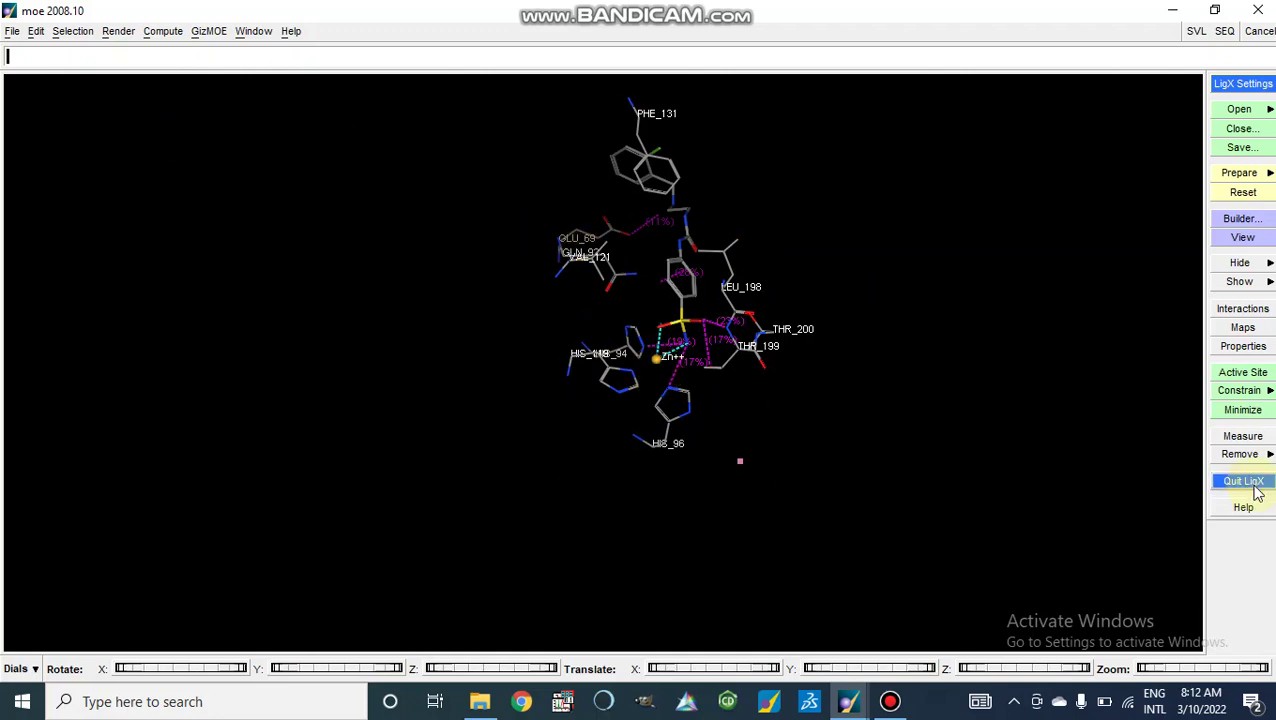
Hide the hydrogens in the isolated 3D view and show the molecular surface around the ligand.
click(1262, 266)
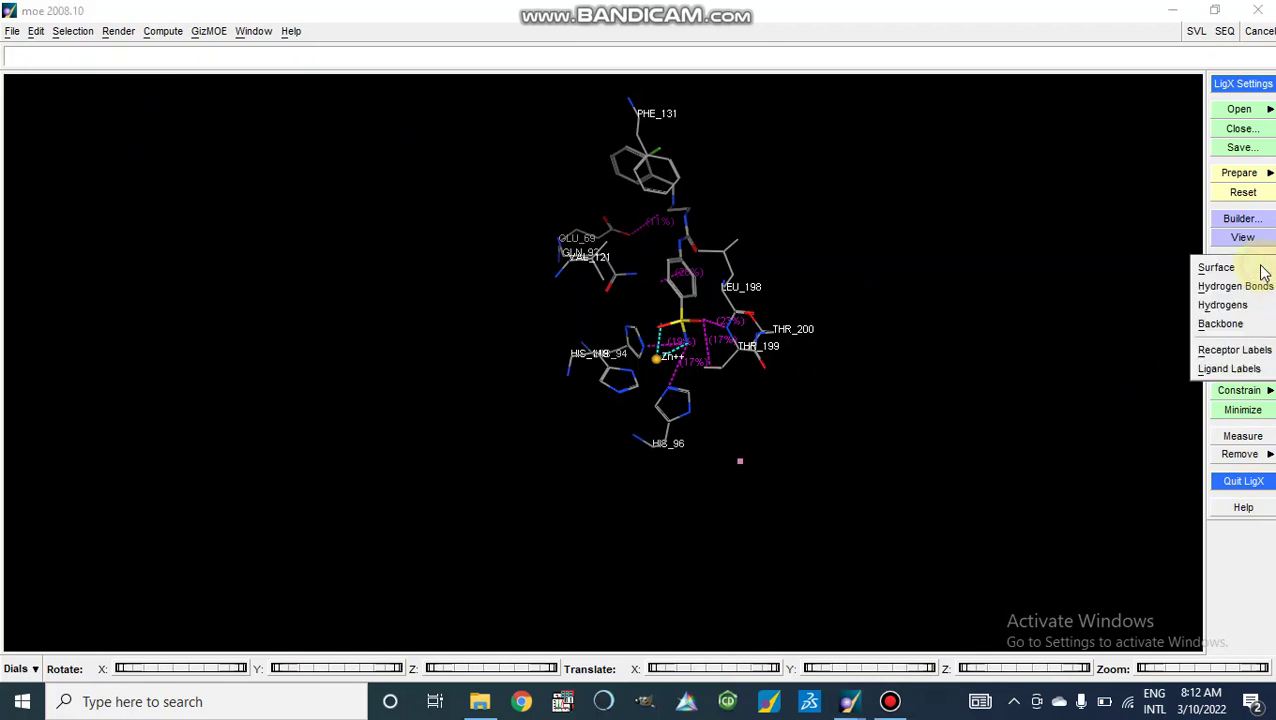
click(1212, 308)
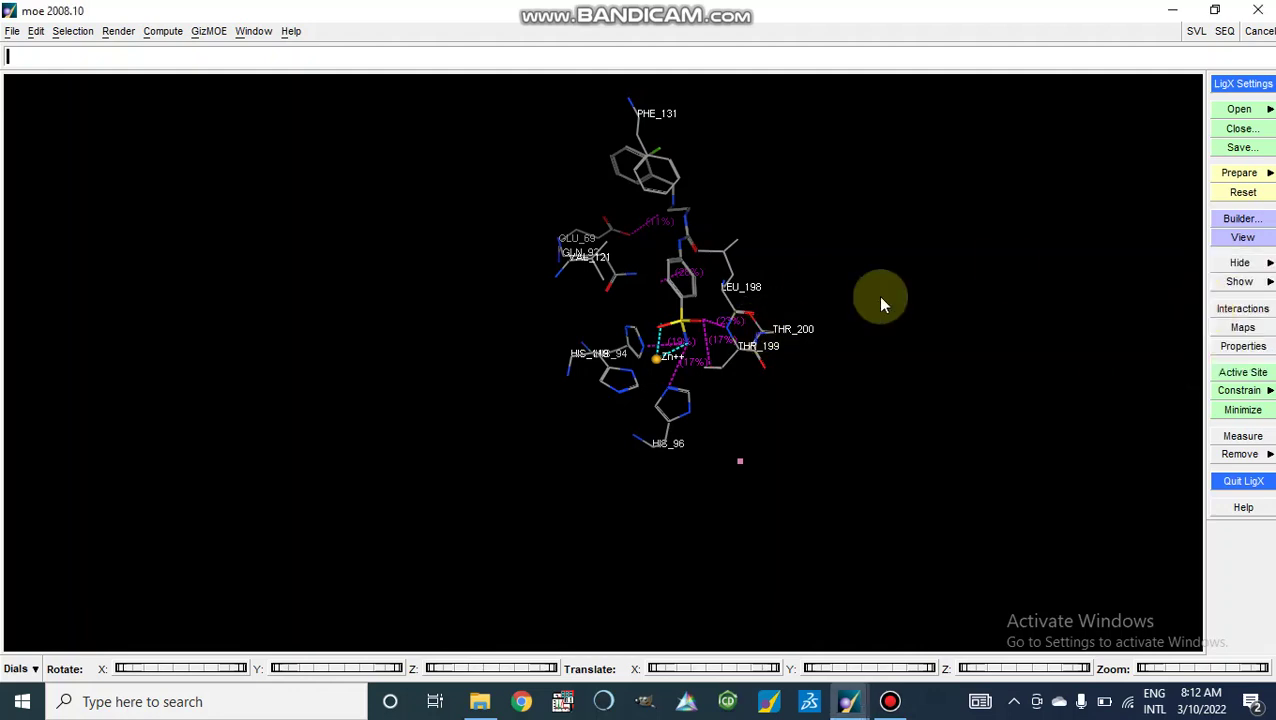
click(1238, 282)
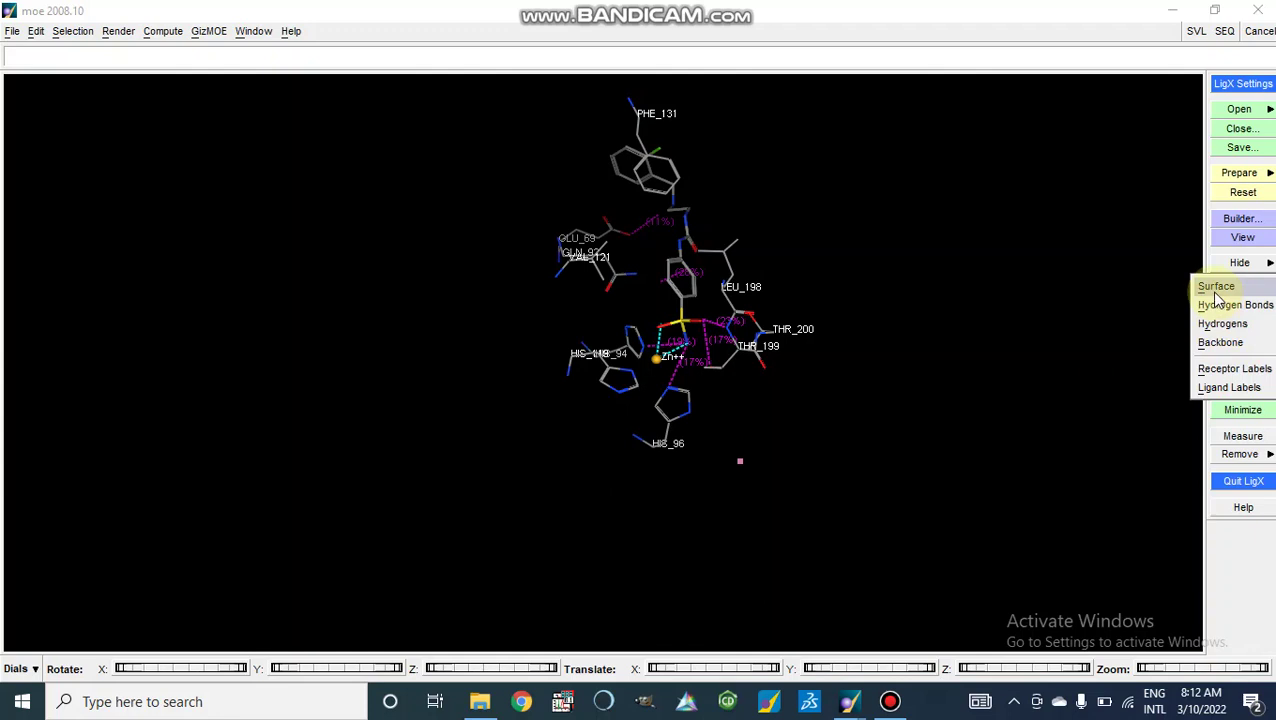
click(997, 442)
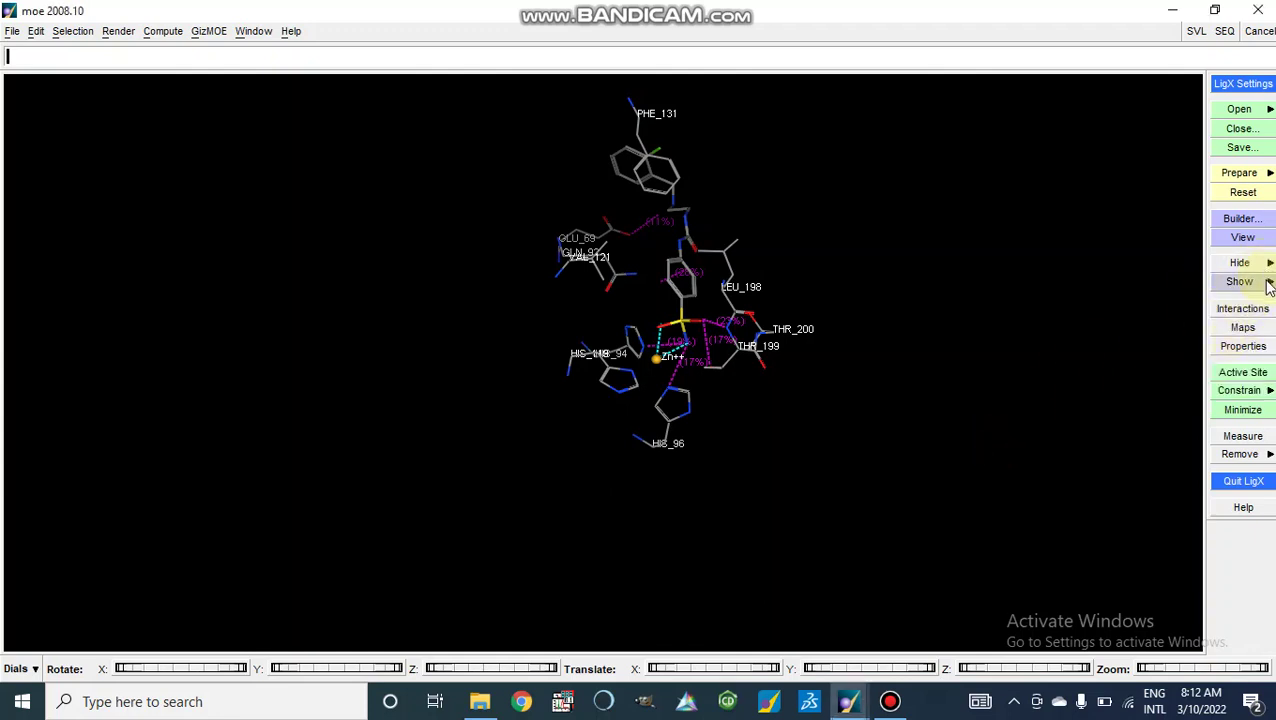
click(1262, 281)
click(1212, 290)
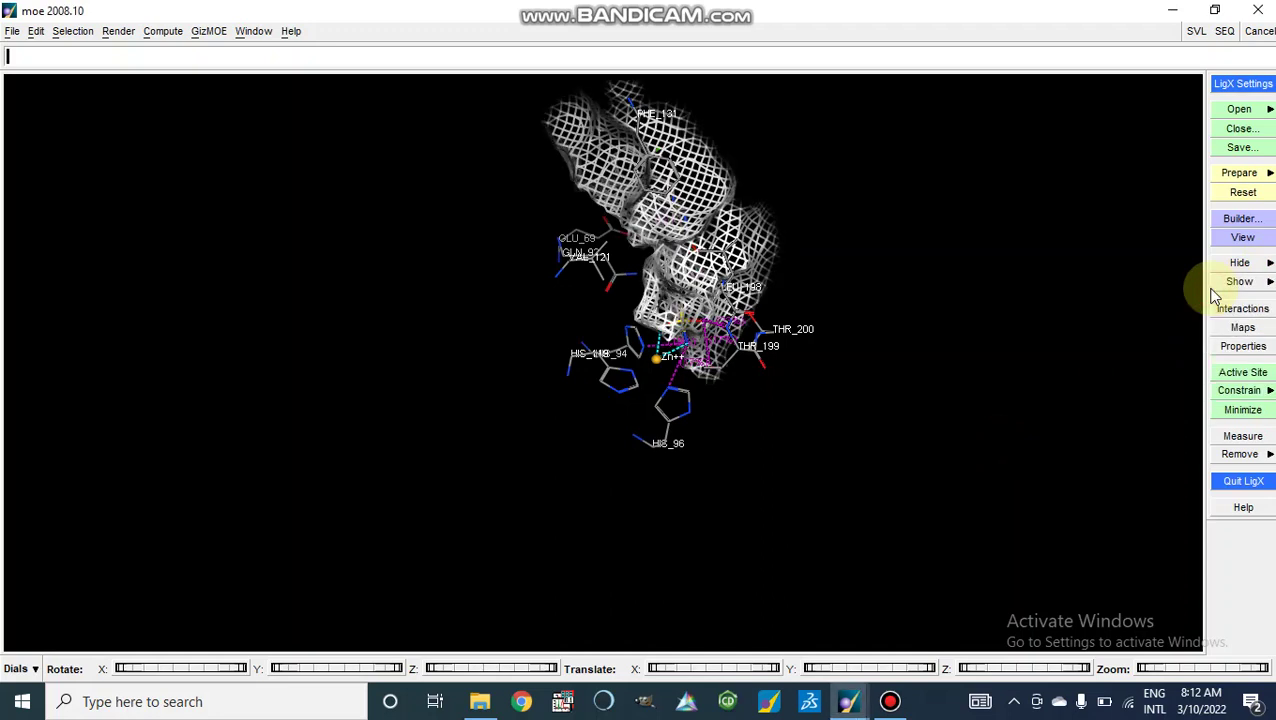
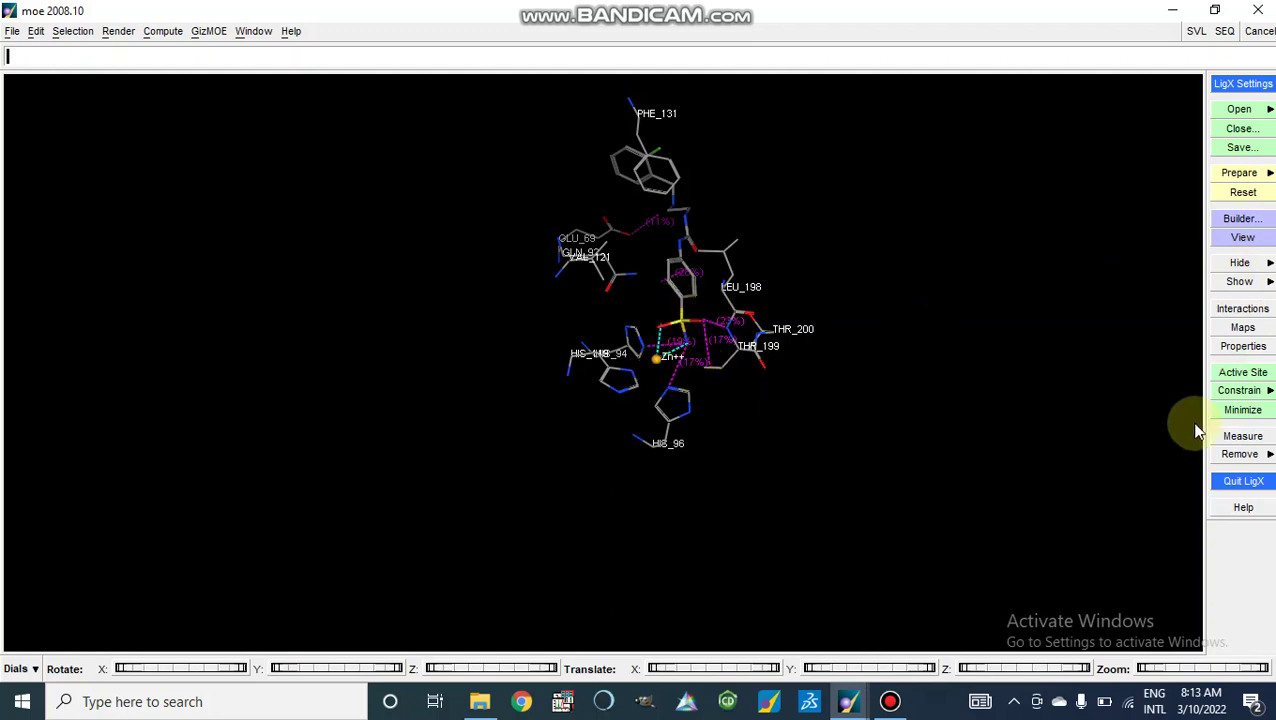
Activate distance measuring, then select the ligand and render it as Space Filling in the 3D view.
click(1247, 440)
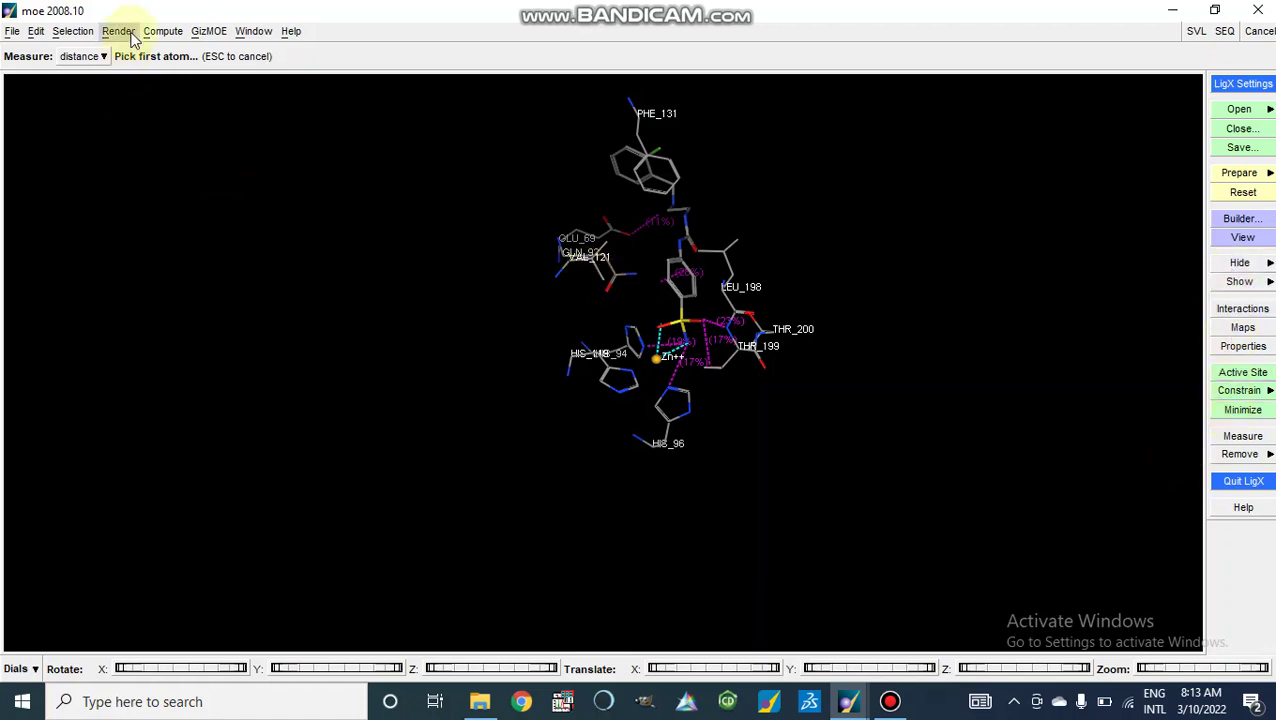
click(163, 34)
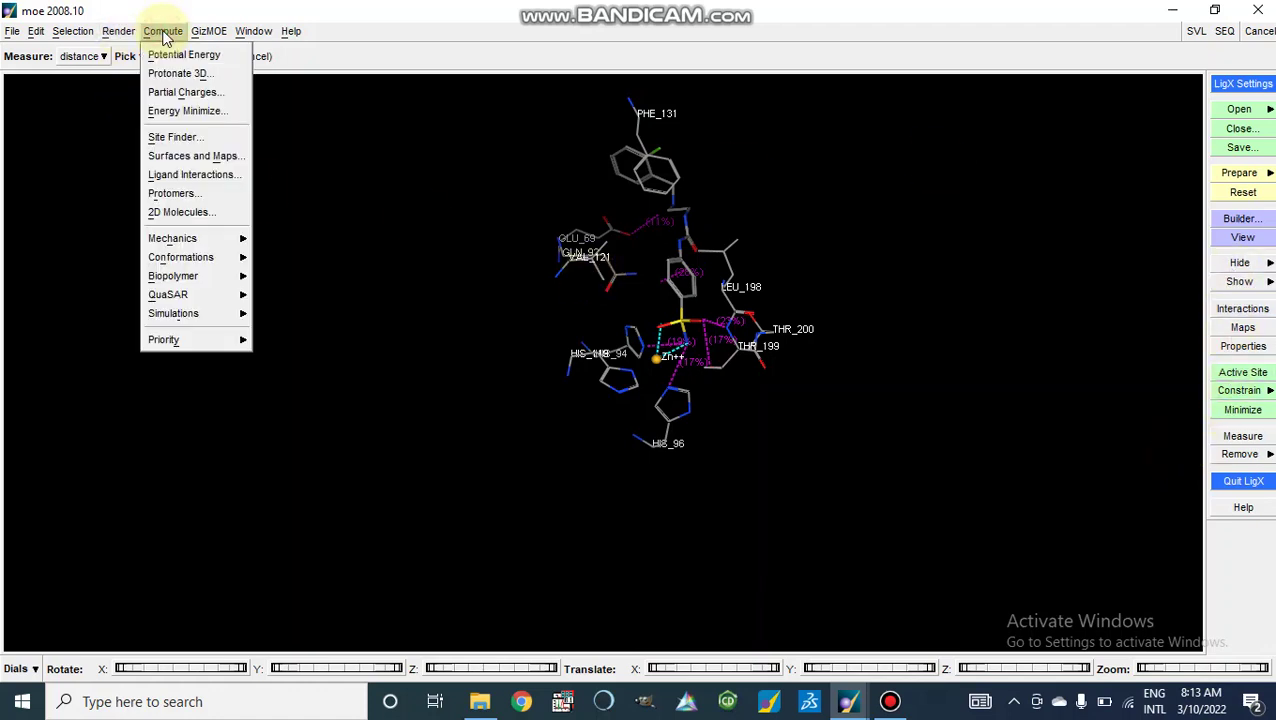
click(68, 36)
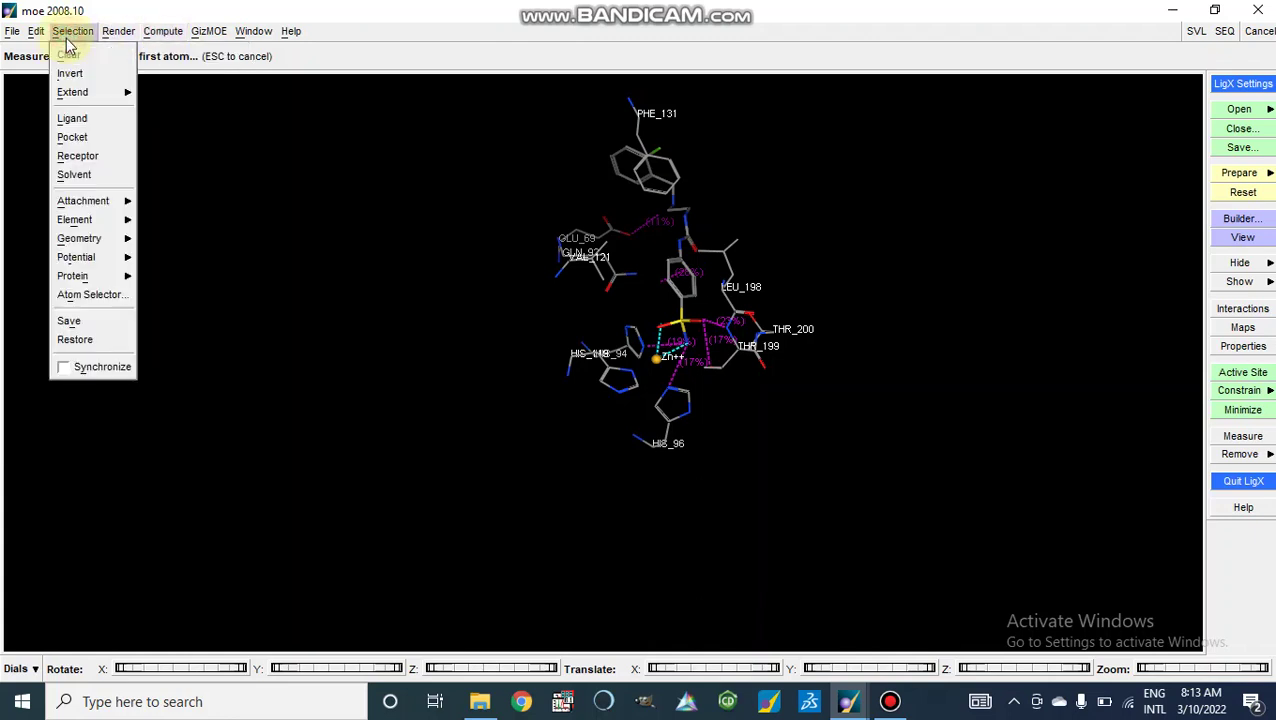
click(70, 116)
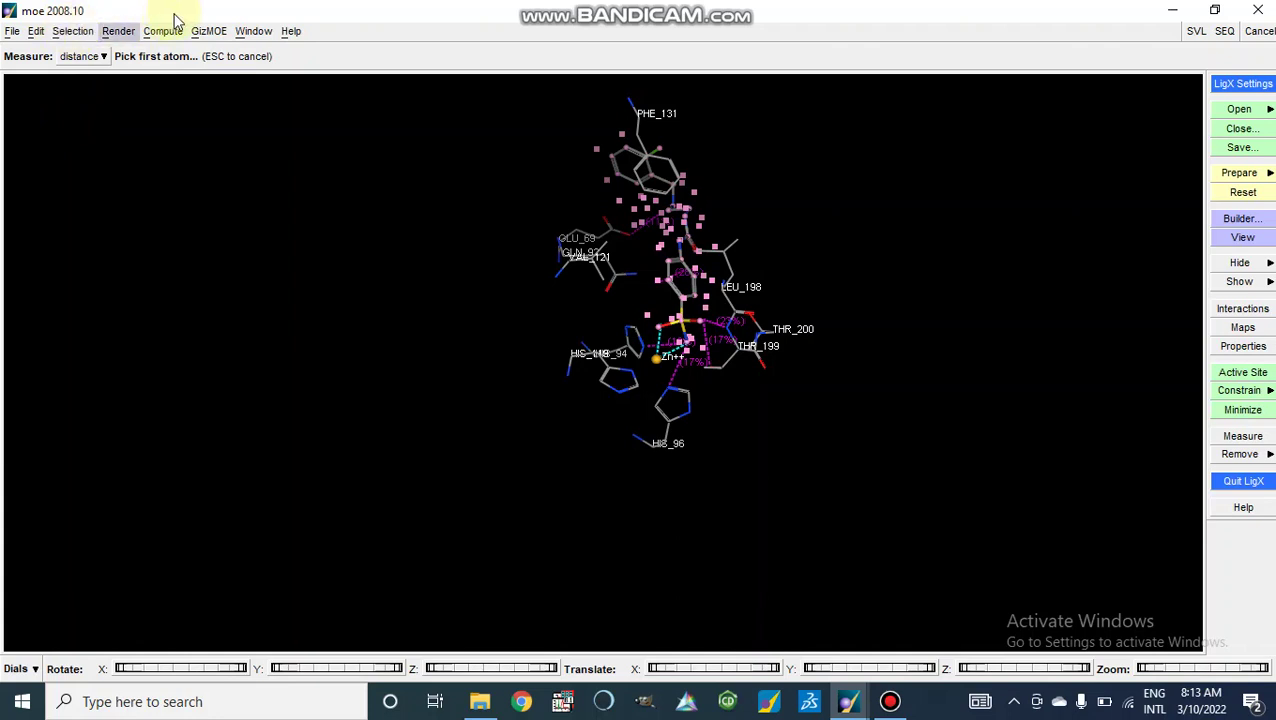
click(118, 31)
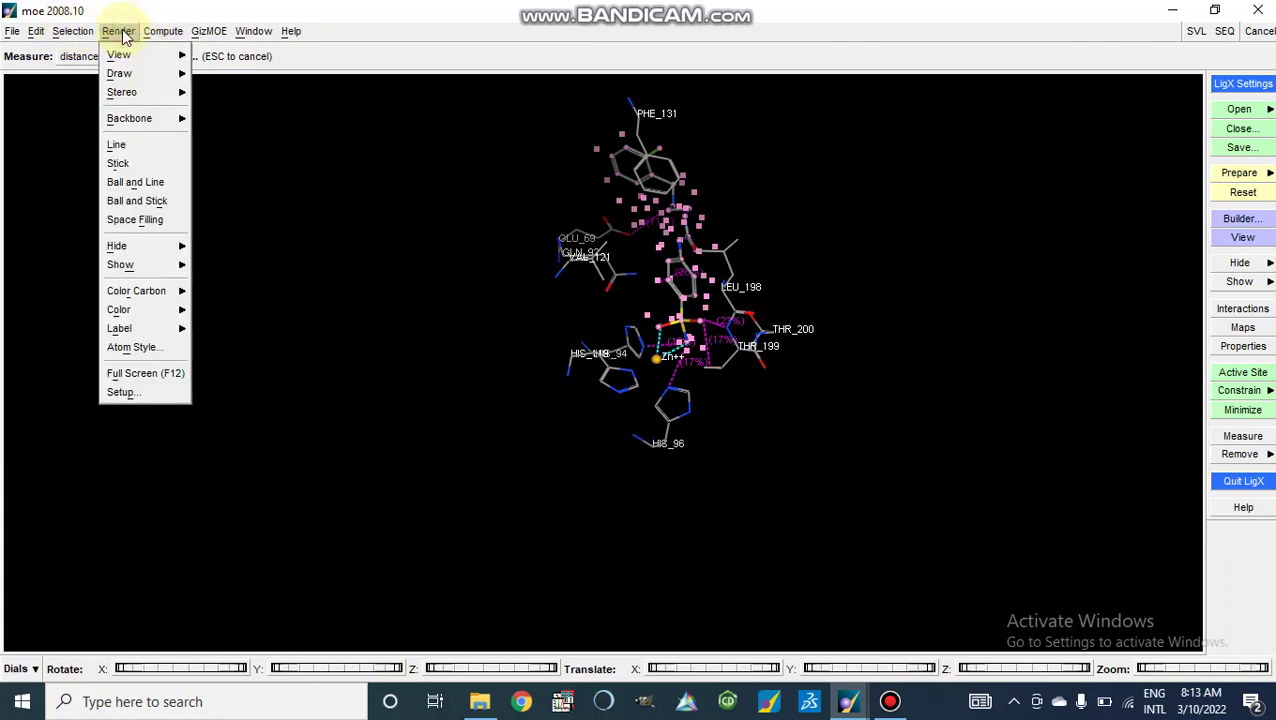
click(136, 220)
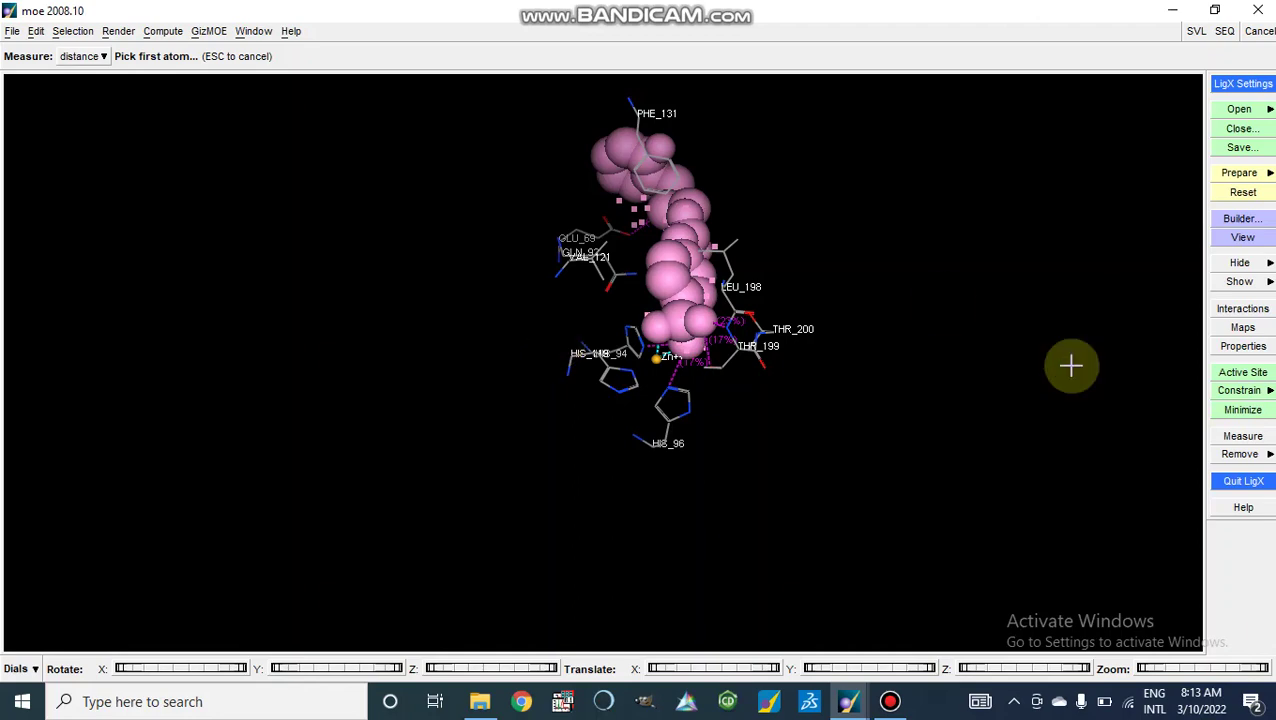
Display the active site in 3D, then isolate the residues of the ligand interaction diagram in the 3D view again.
click(1237, 377)
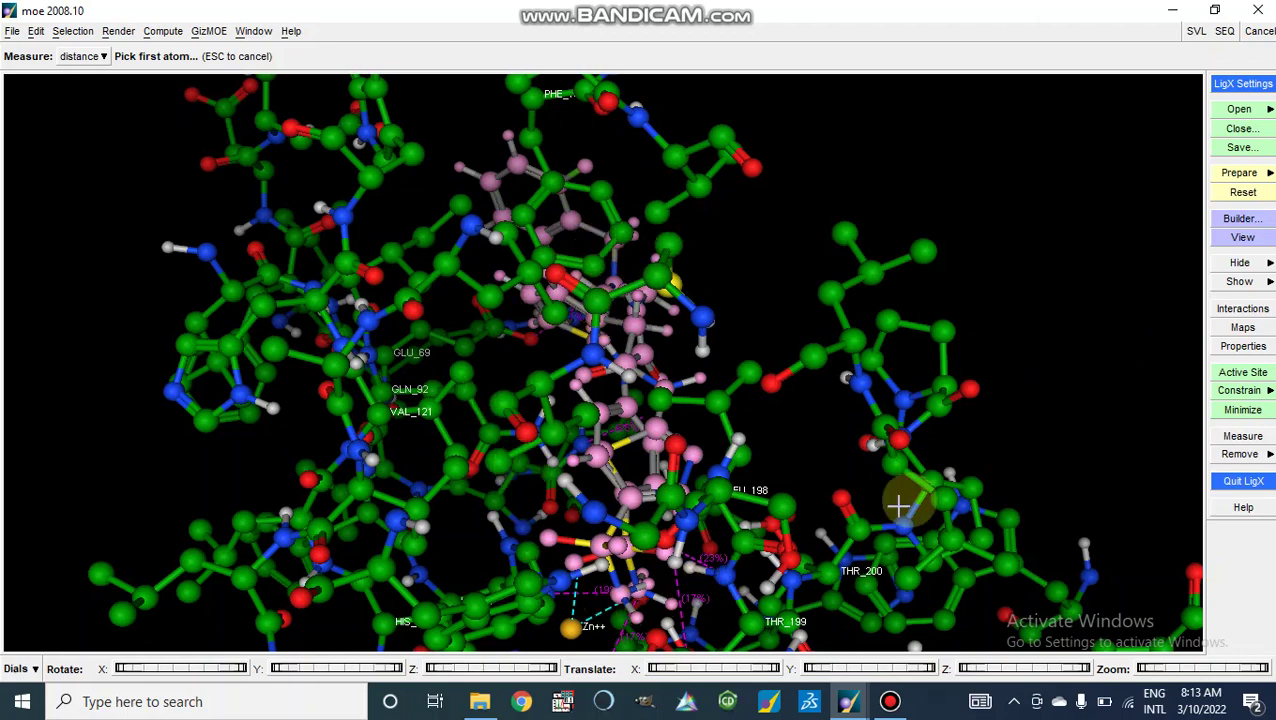
click(855, 708)
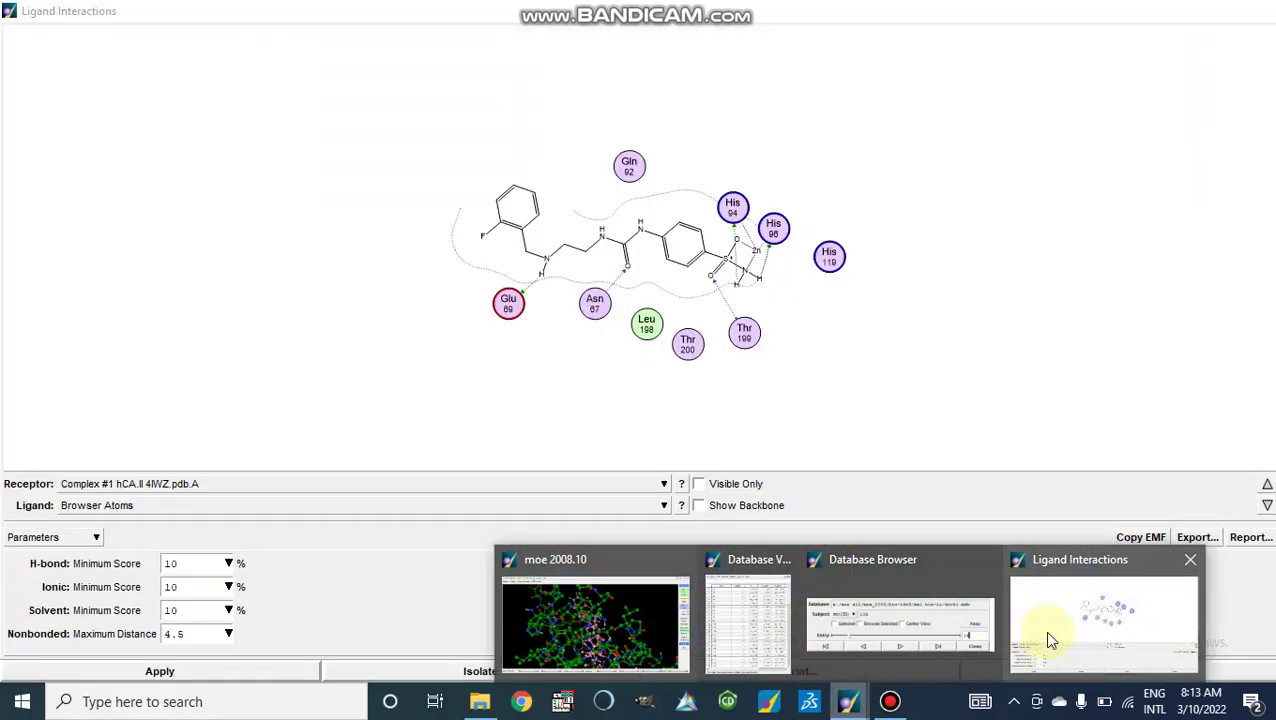
click(1044, 630)
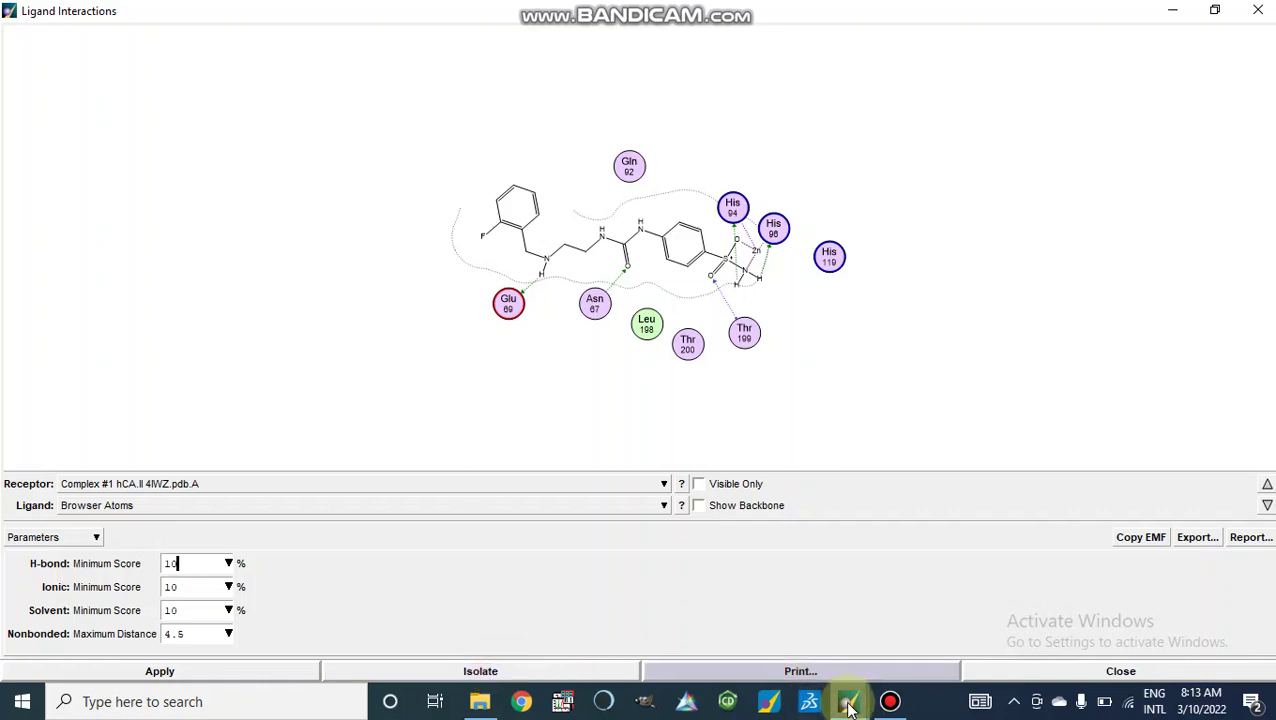
mouse_move(848, 708)
click(597, 640)
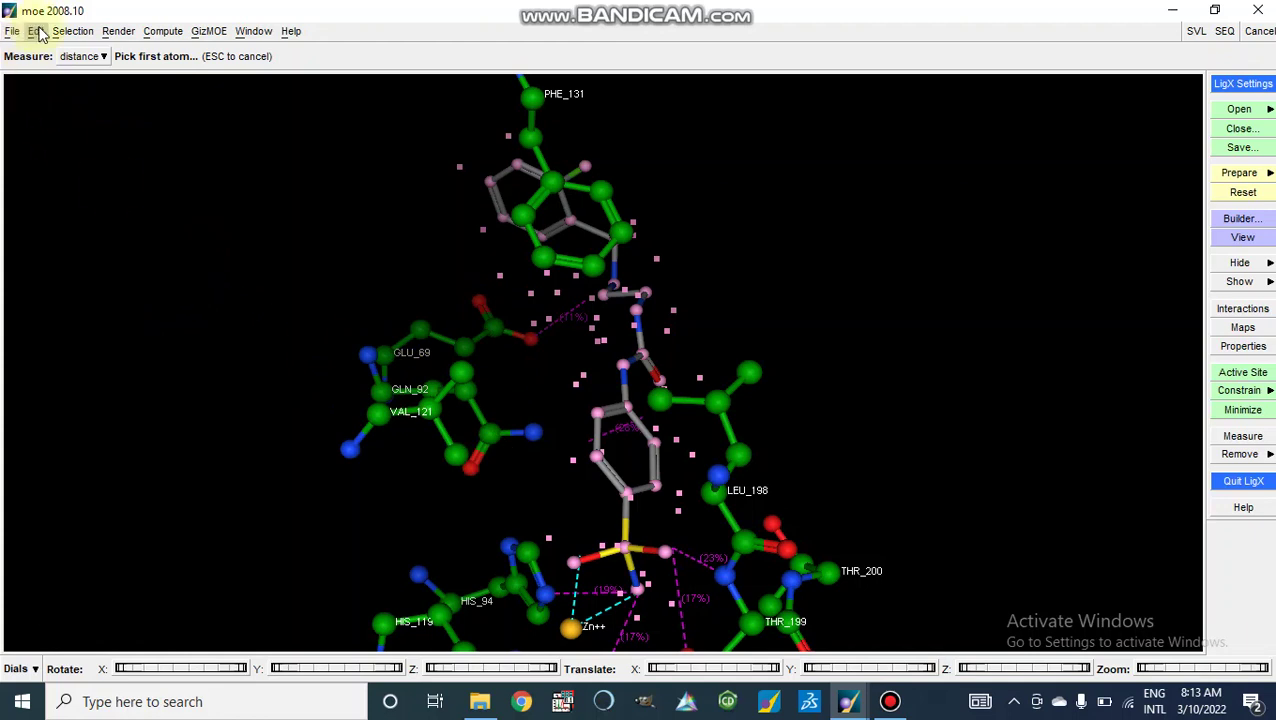
Render the selected ligand as Space Filling within the isolated interacting residues in the 3D view.
click(118, 31)
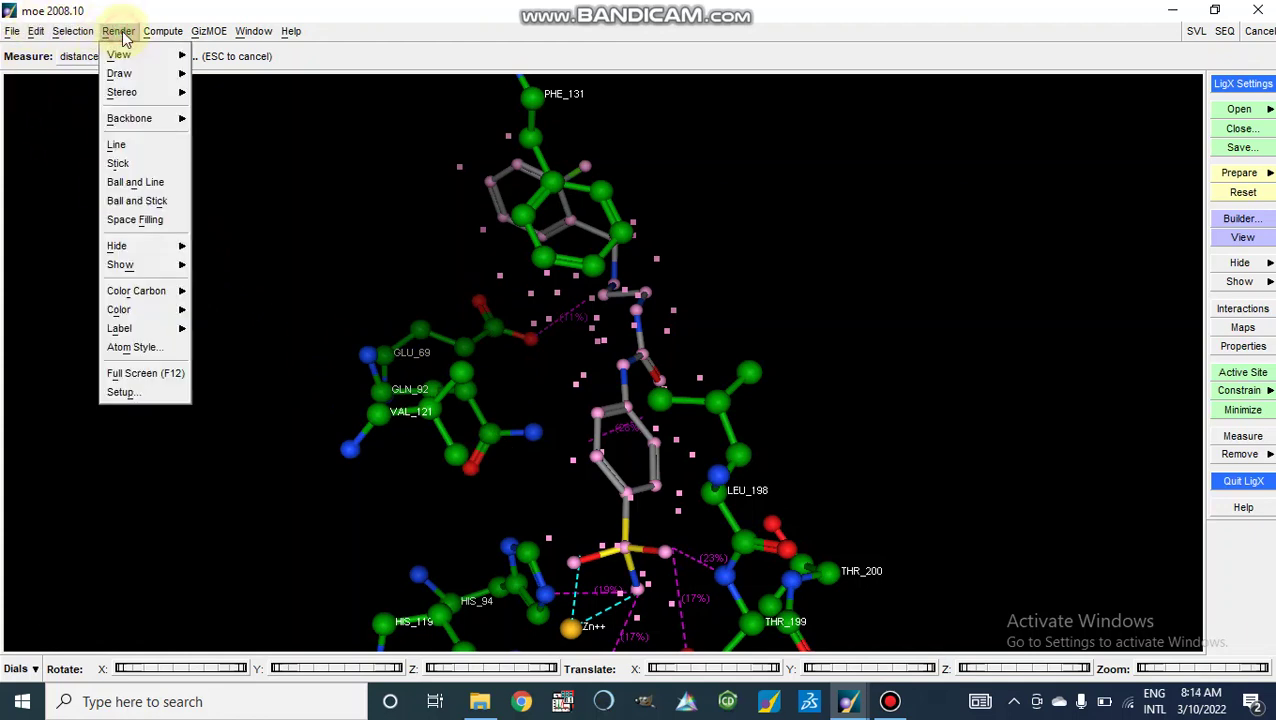
click(126, 218)
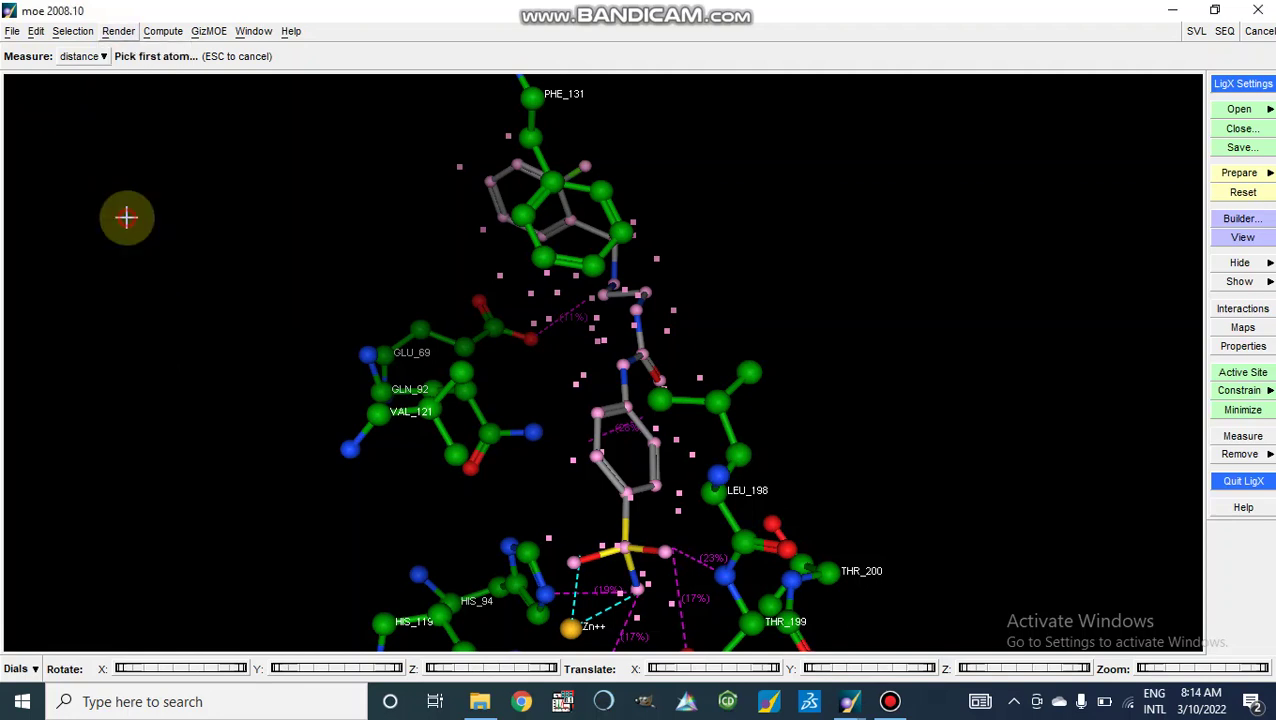
Start saving the displayed complex as a molecule and set the file format to Tripos MOL2 (.mol2).
click(12, 31)
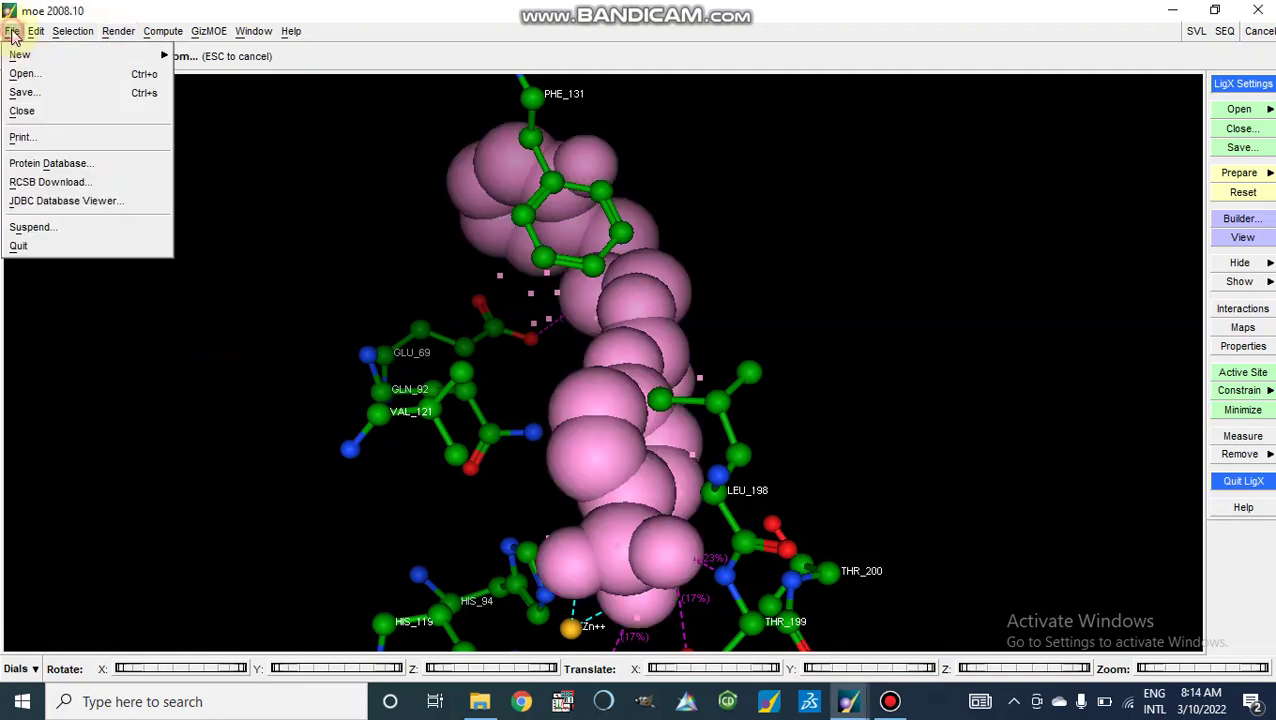
click(22, 93)
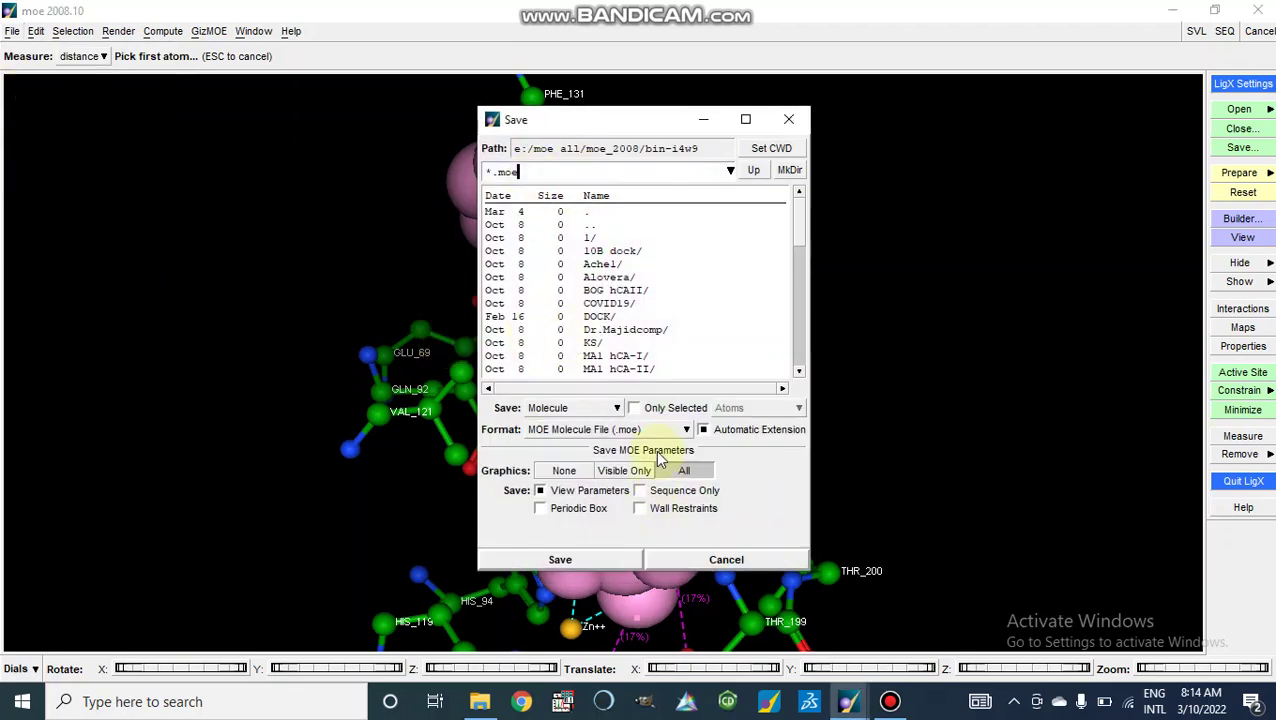
click(684, 432)
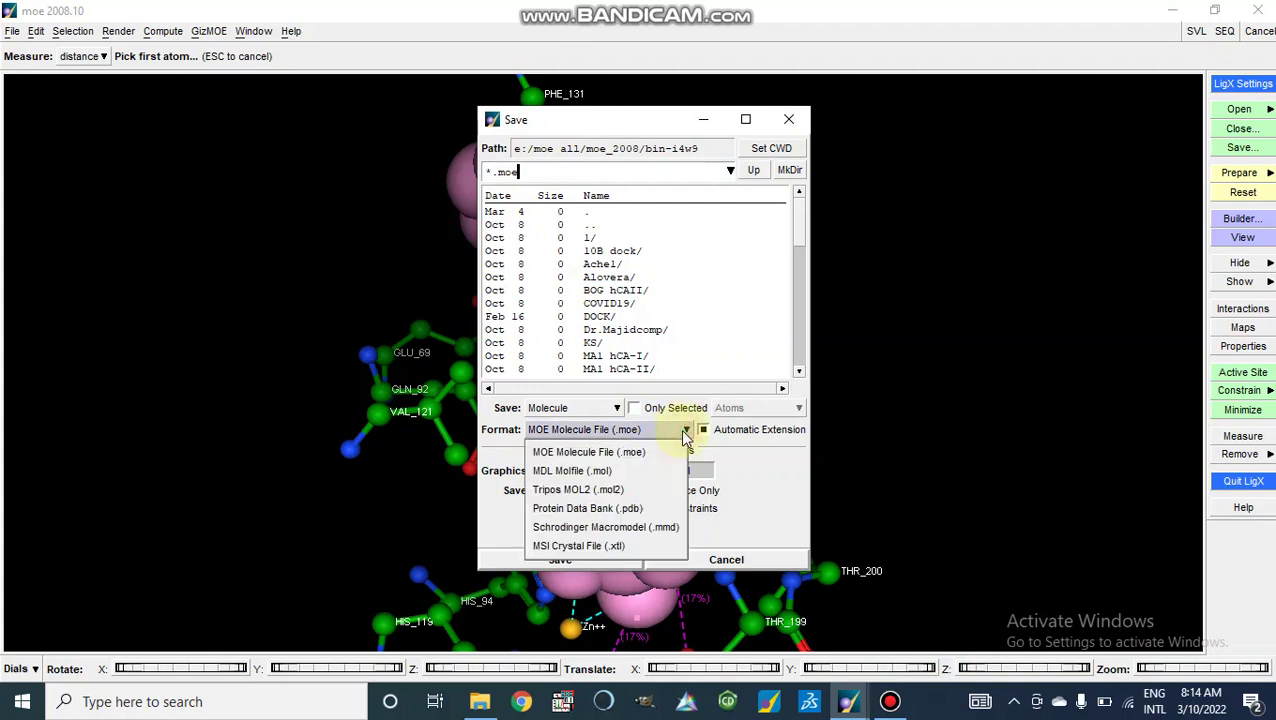
click(588, 492)
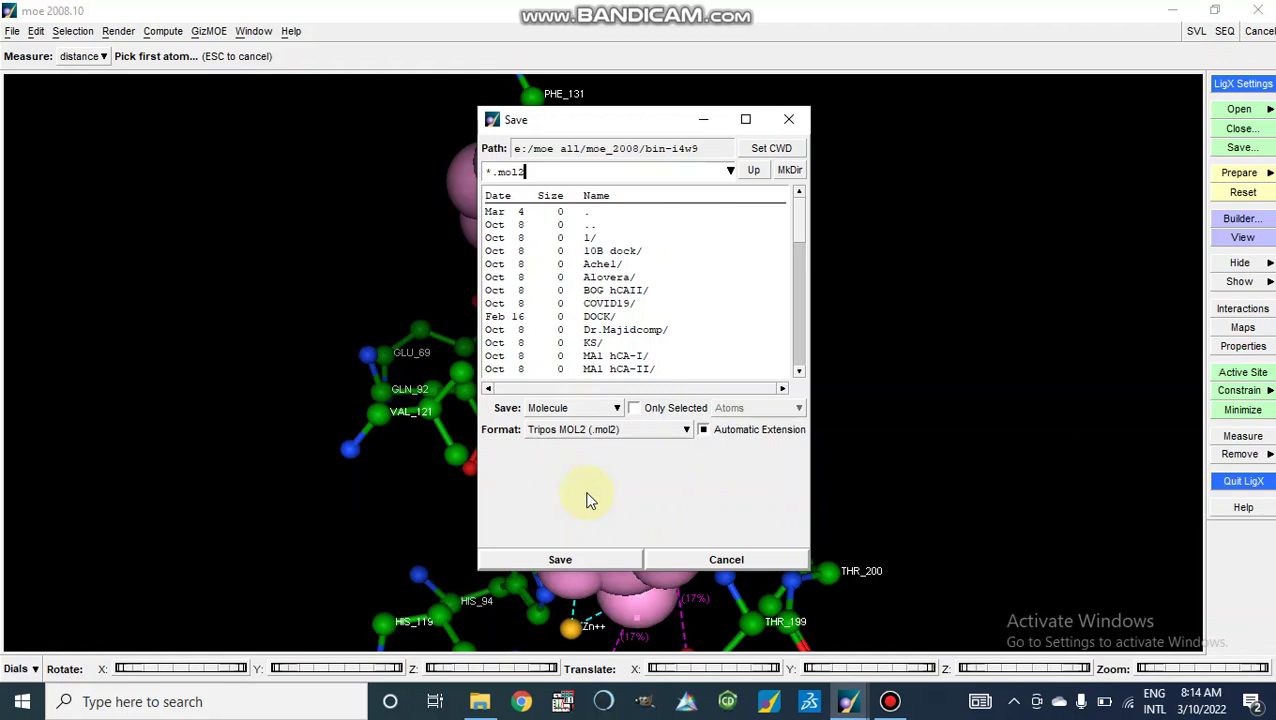
Examine the molecular file formats available for saving the complex.
click(684, 432)
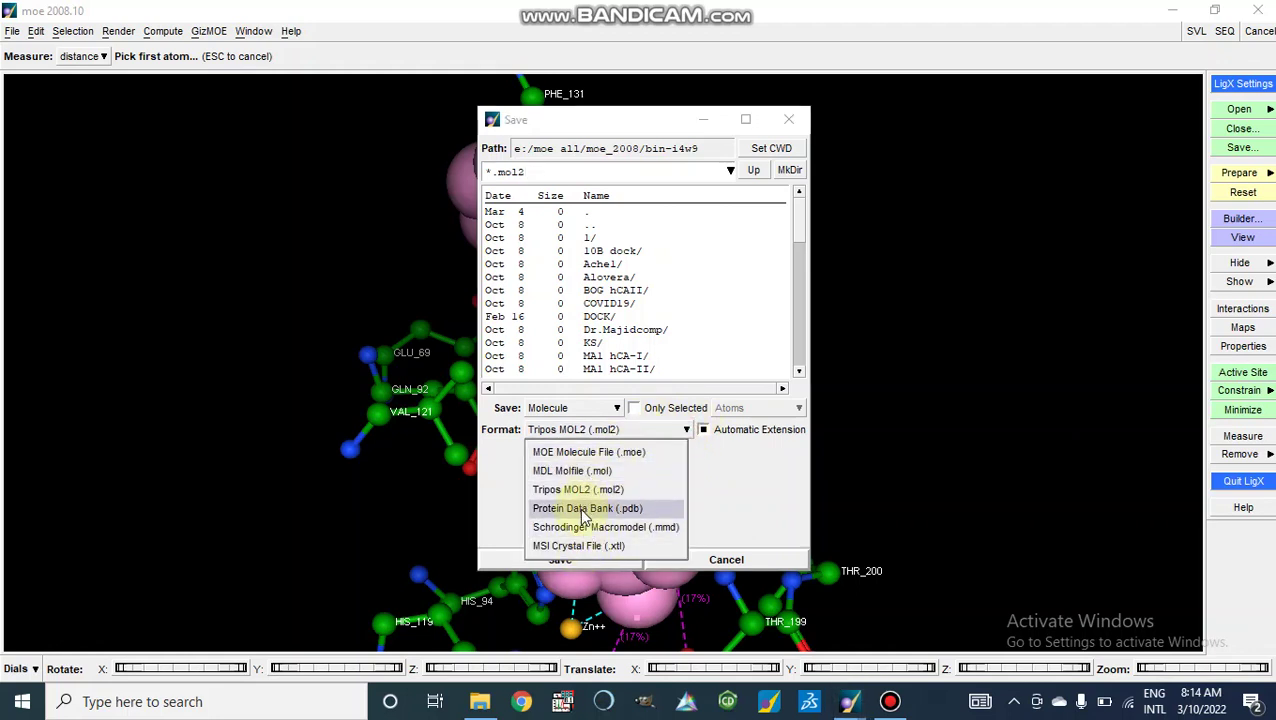
click(683, 432)
click(683, 432)
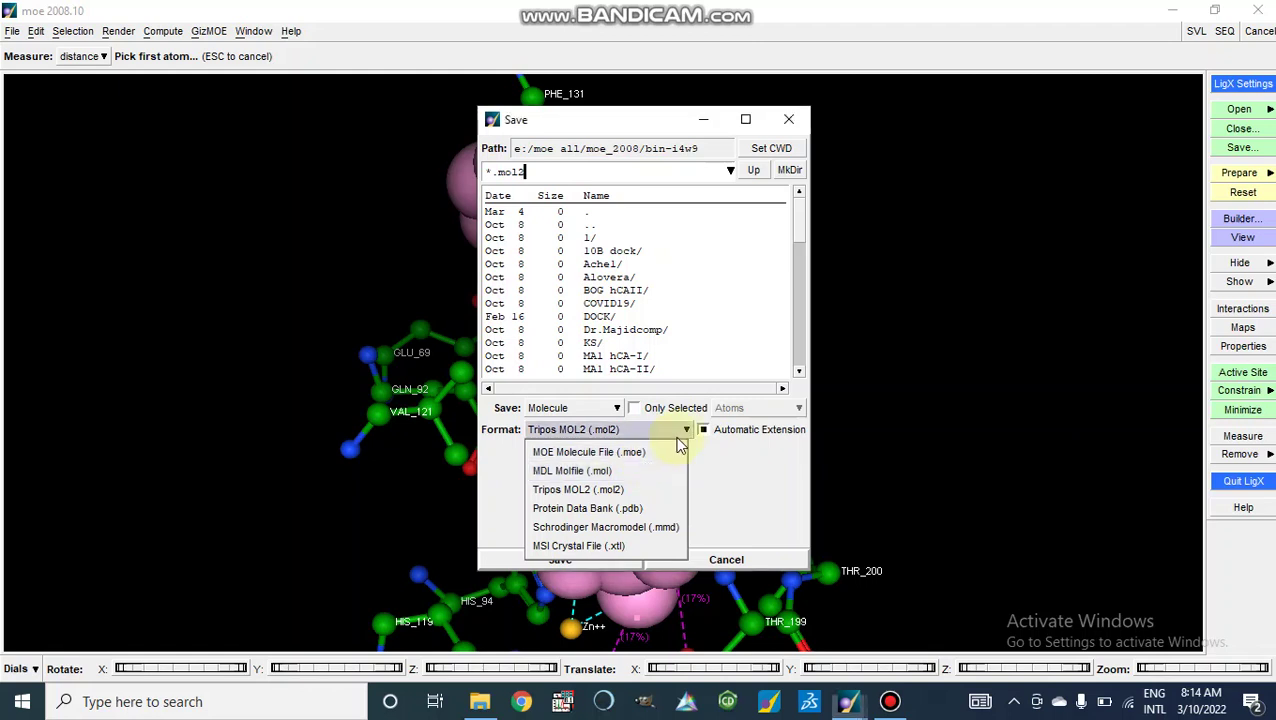
click(682, 434)
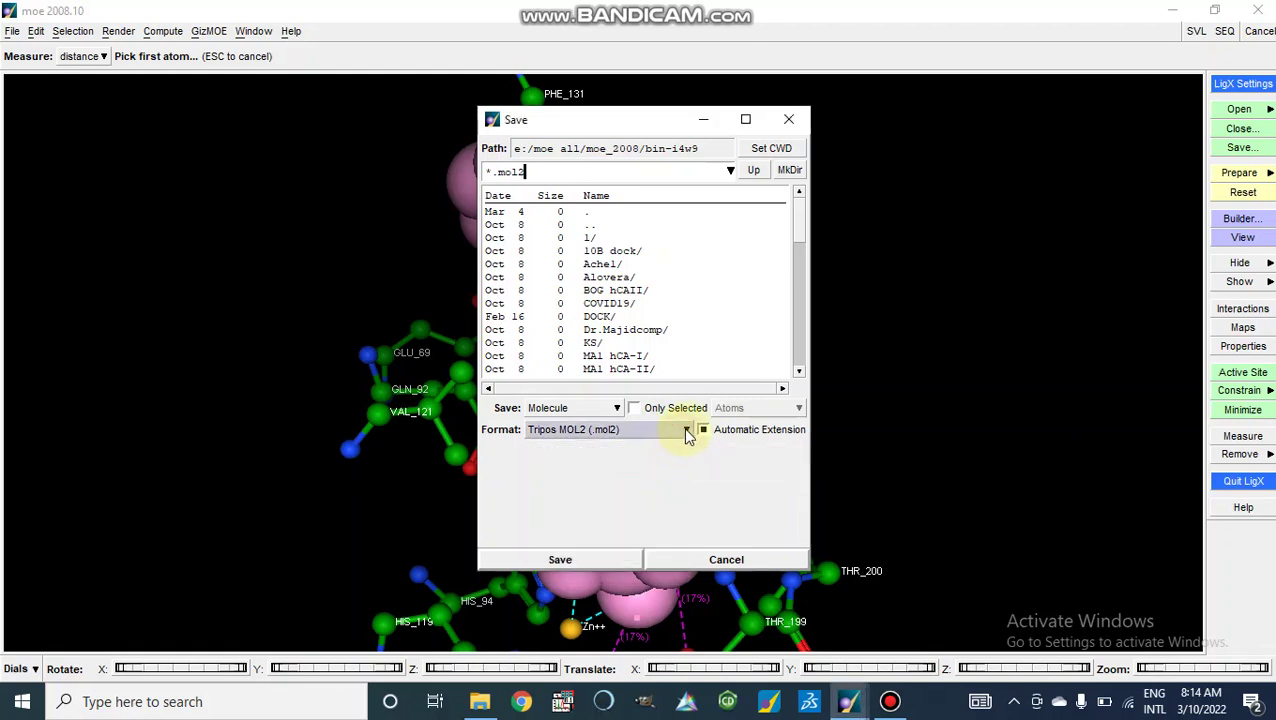
click(686, 432)
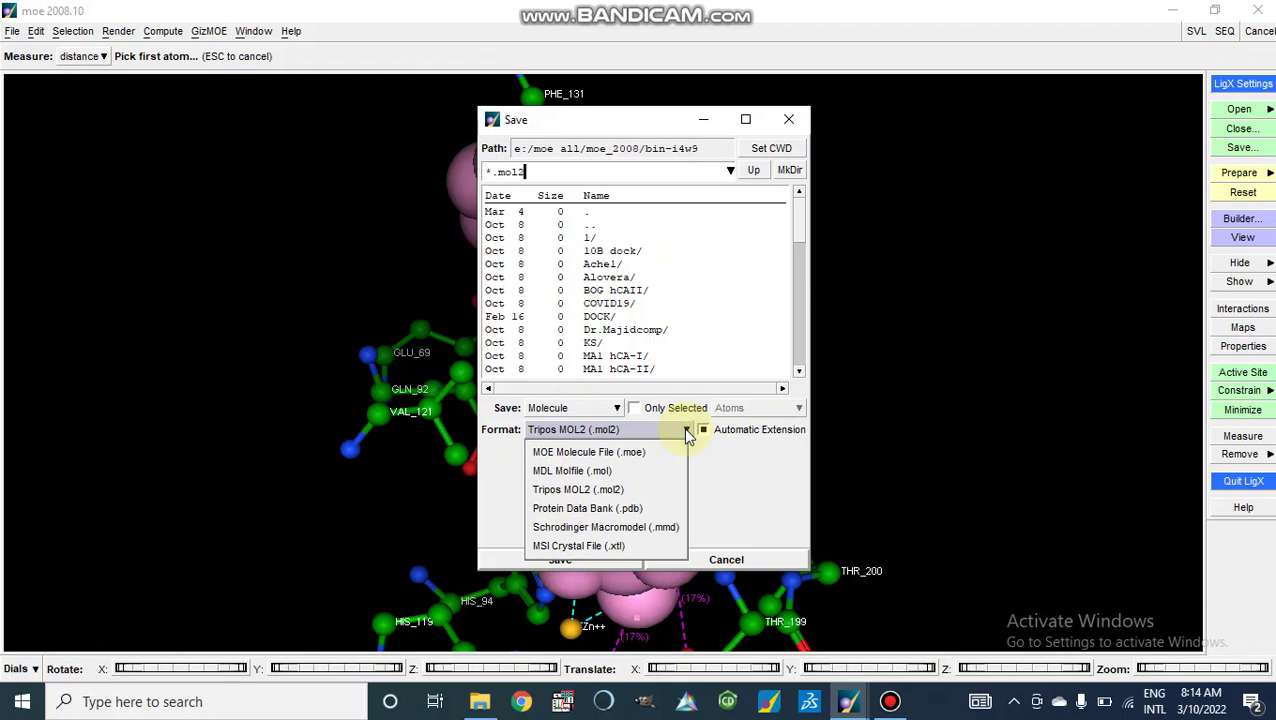
click(686, 432)
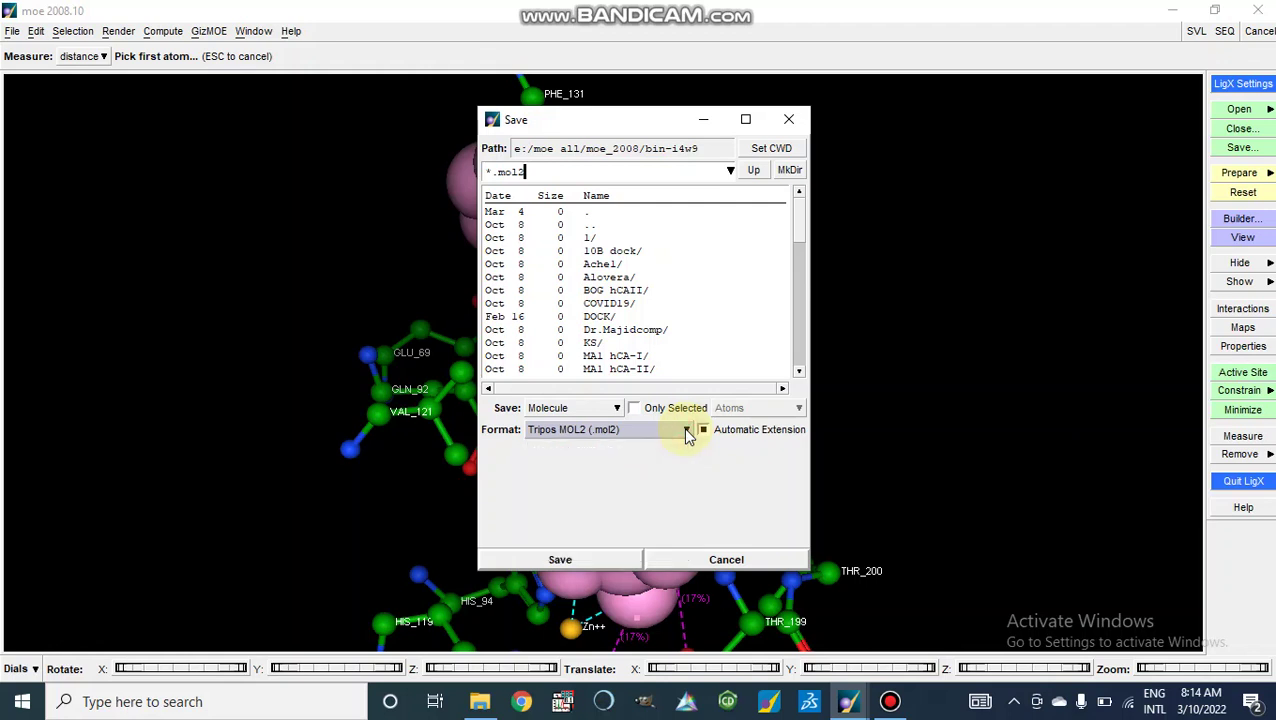
click(686, 432)
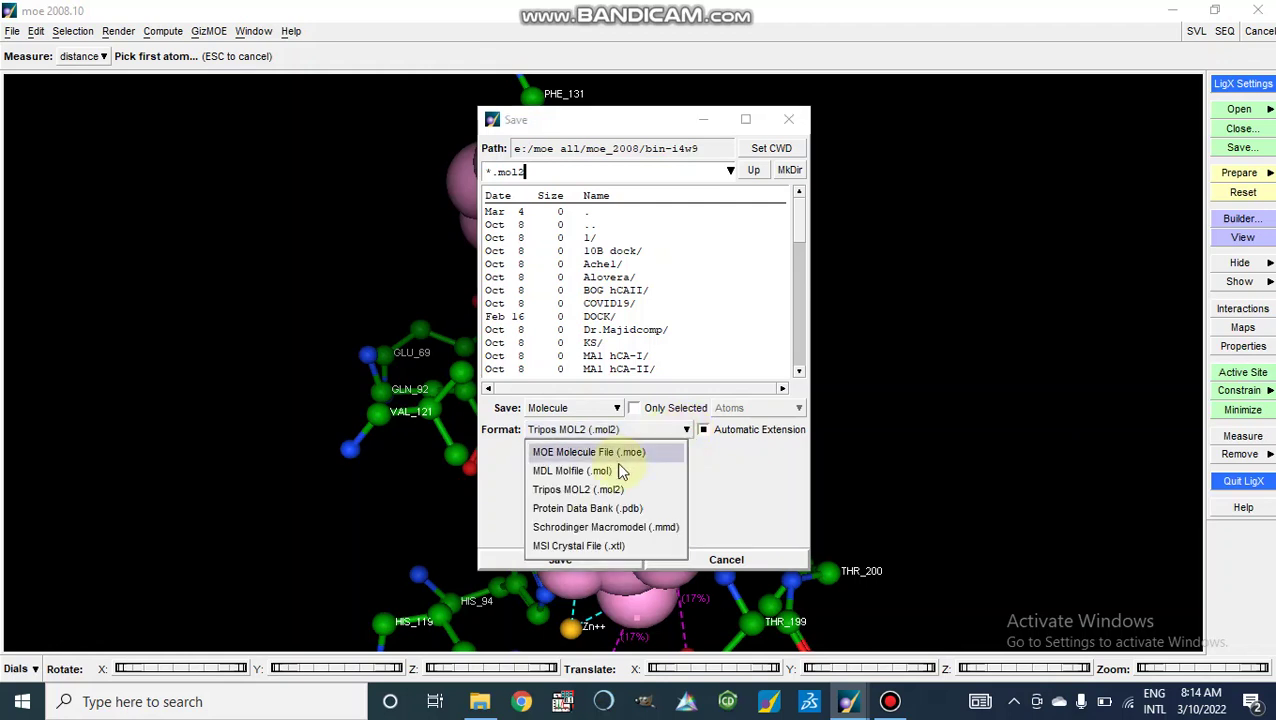
click(658, 431)
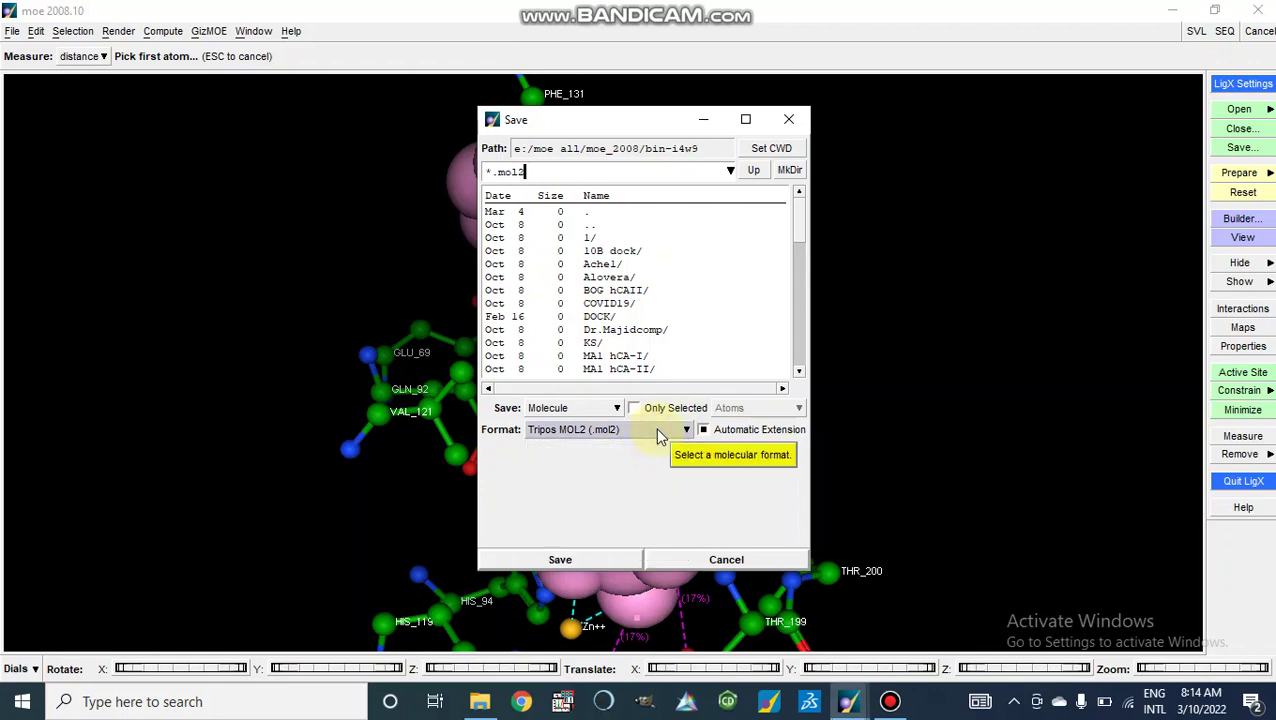